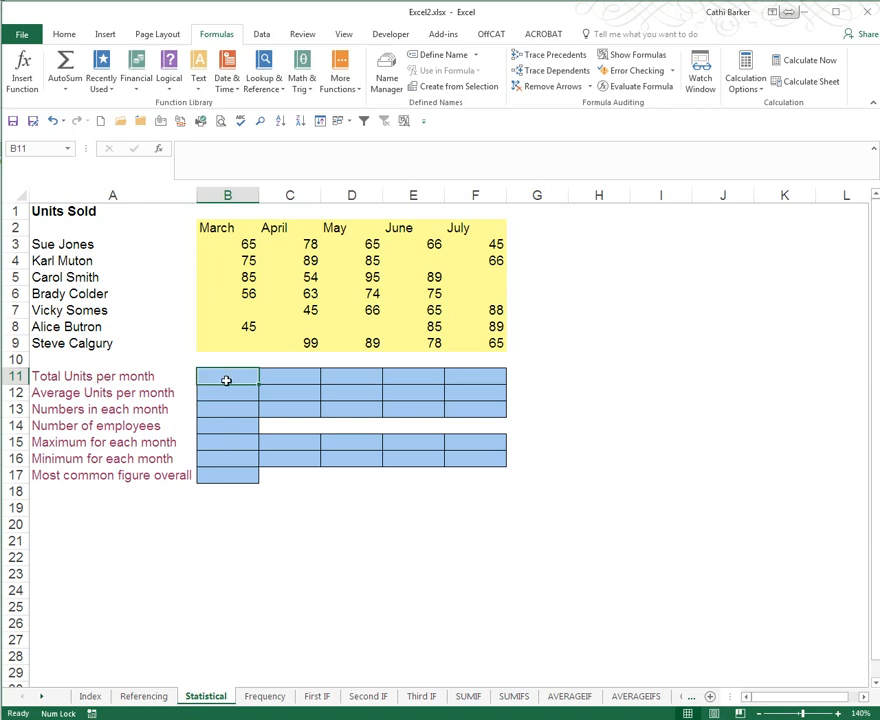
Total the March units in B11 with =SUM(B3:B9) and fill the formula across to the July column, F11
type("=su")
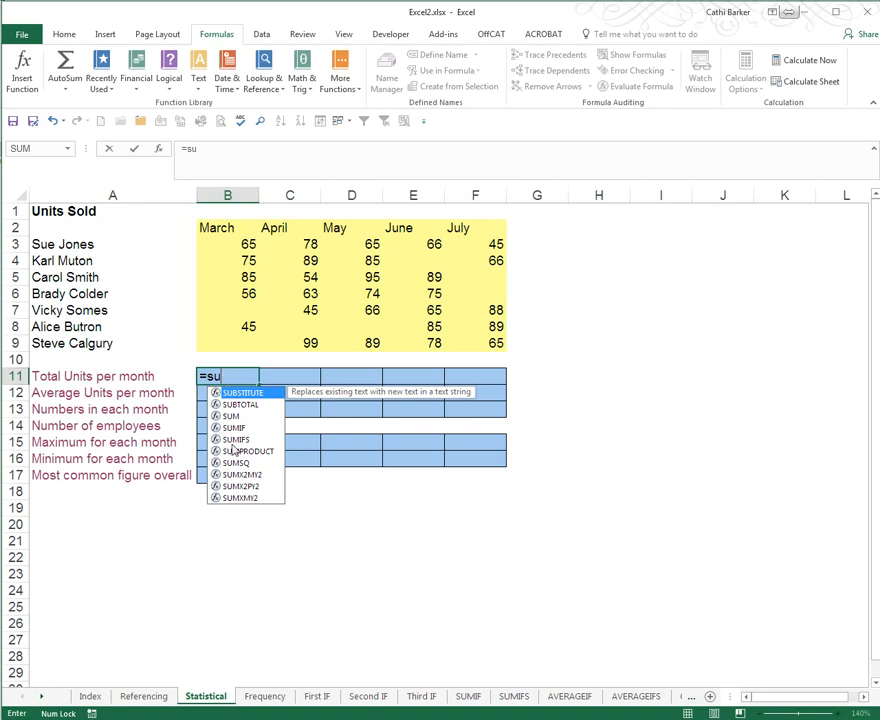
left_click(234, 417)
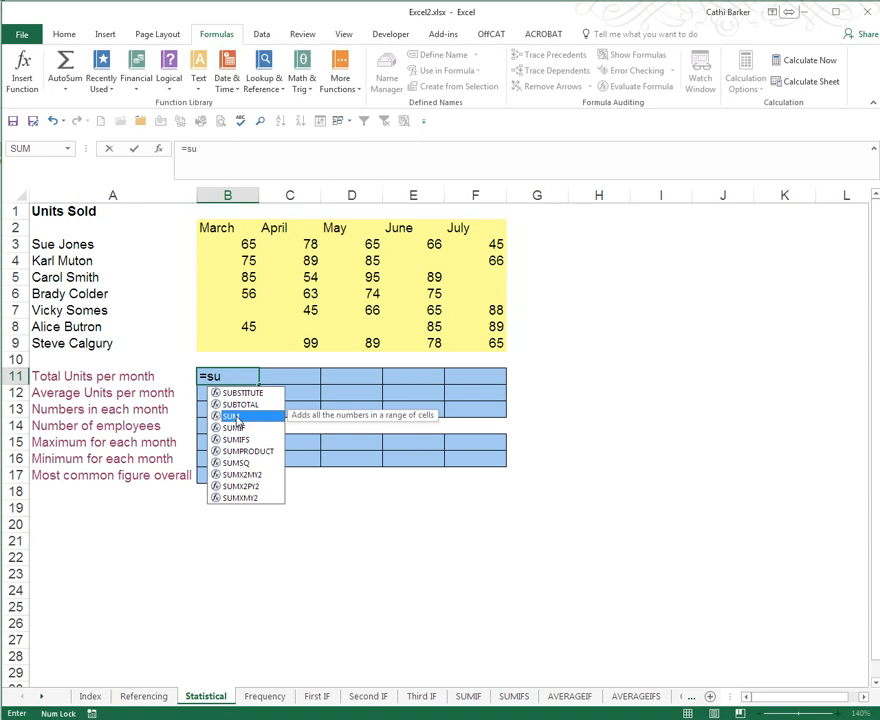
double_click(233, 417)
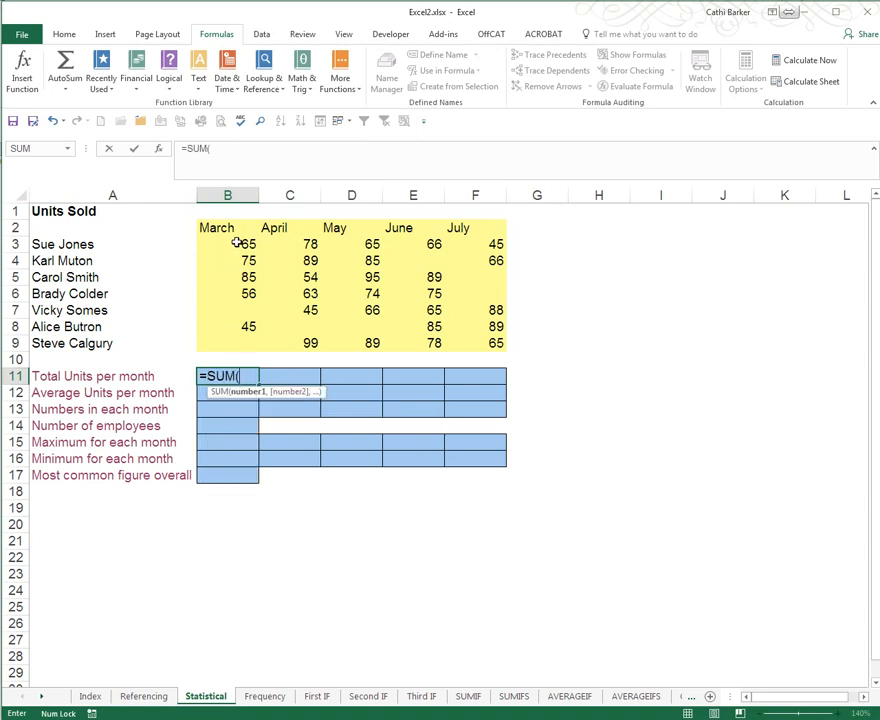
left_click_drag(238, 245, 232, 345)
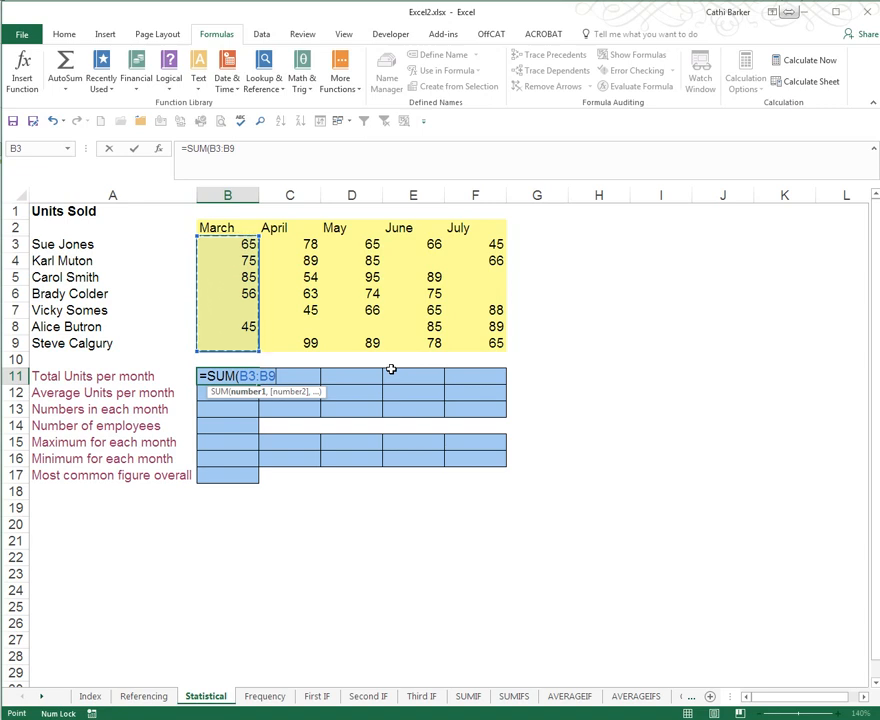
key("ctrl+Return")
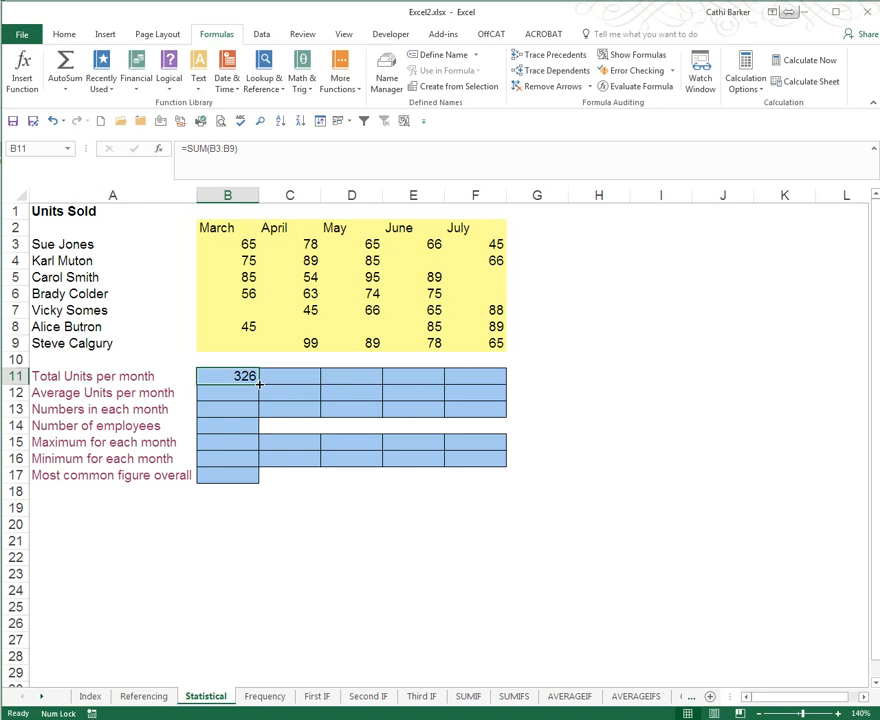
left_click_drag(259, 384, 485, 379)
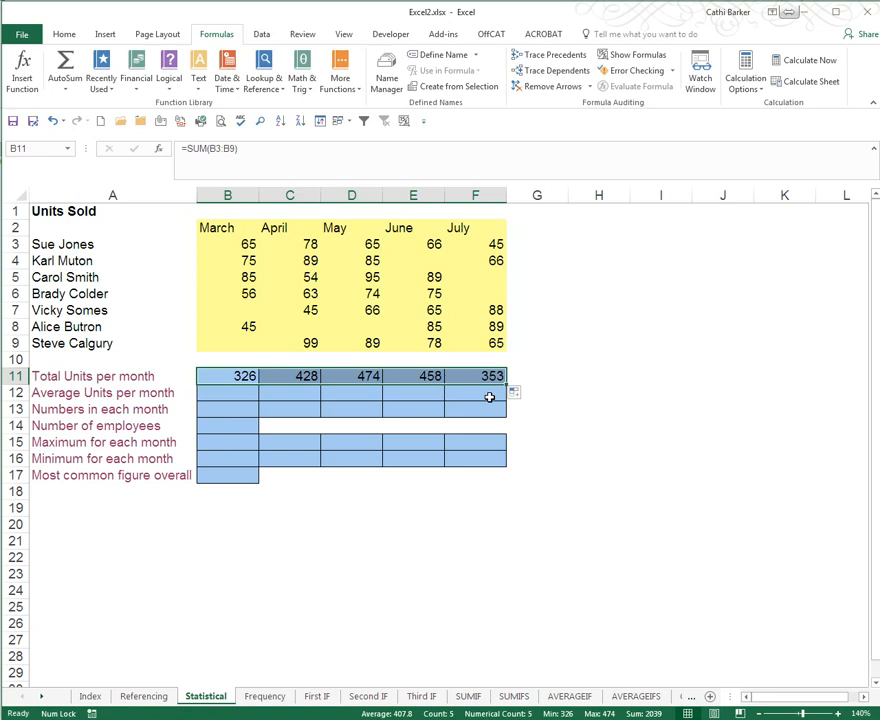
Average the March units in B12 with =AVERAGE(B3:B9) and fill the formula across to F12
left_click(240, 393)
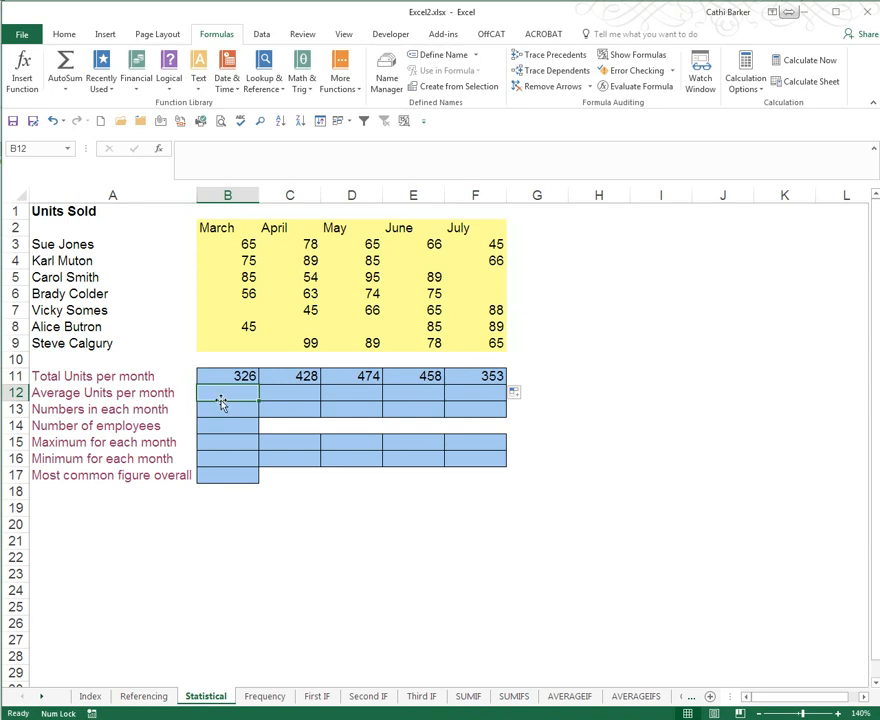
type("=av")
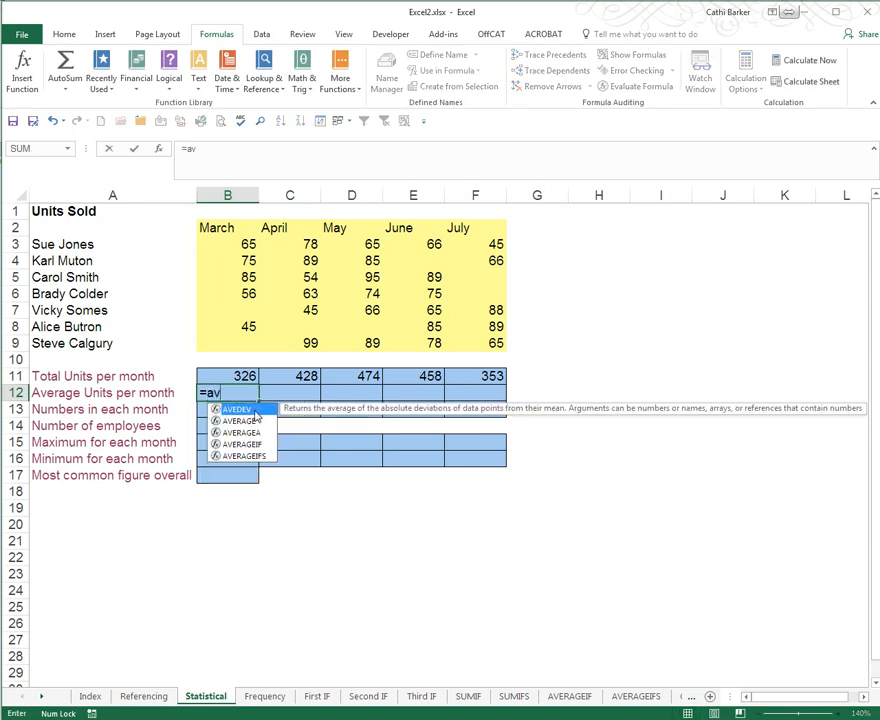
left_click(248, 421)
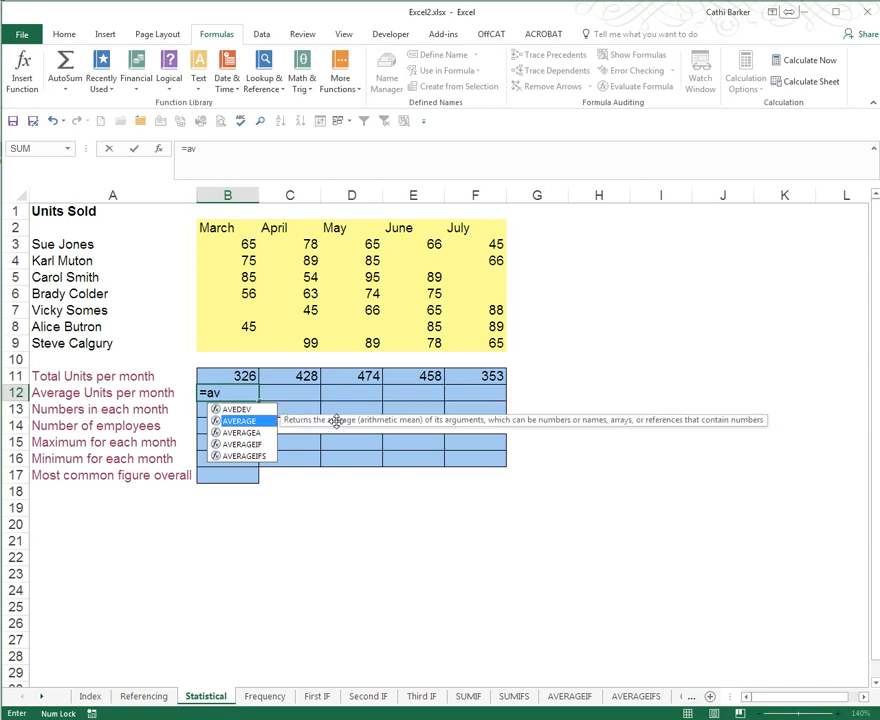
double_click(262, 421)
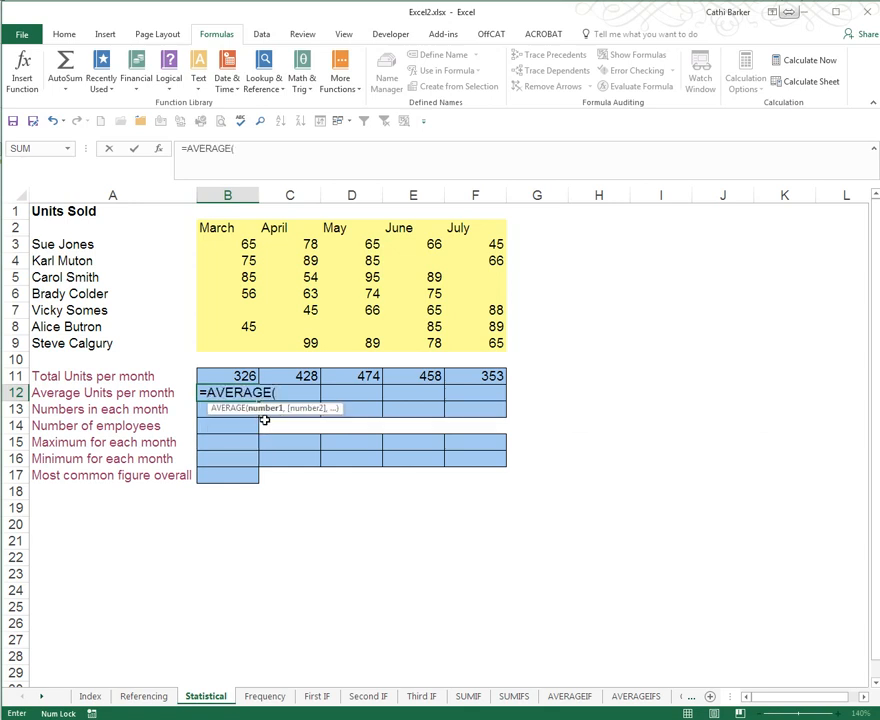
left_click_drag(238, 243, 237, 341)
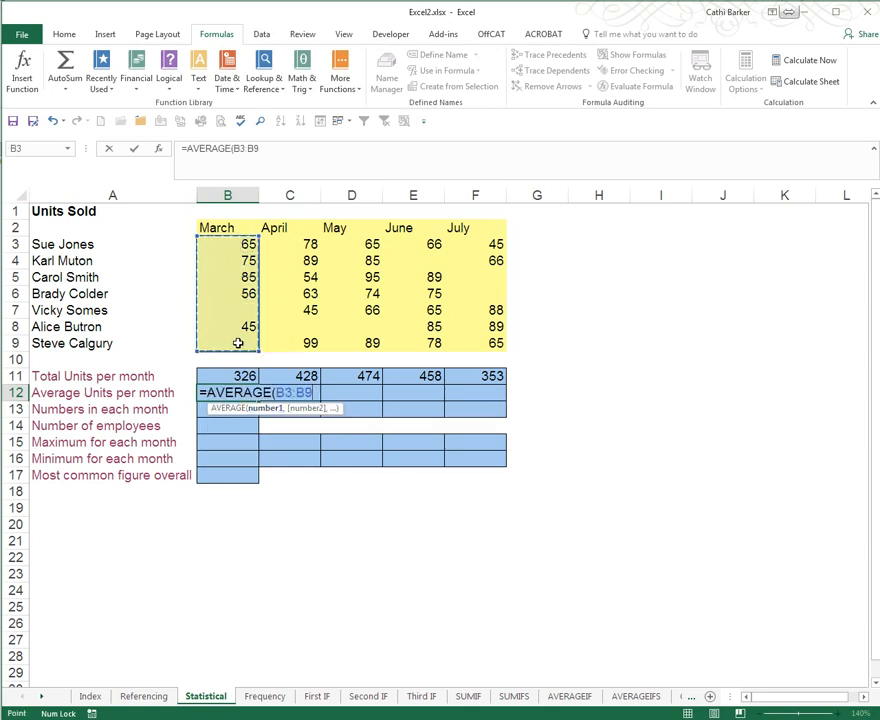
key("ctrl+Return")
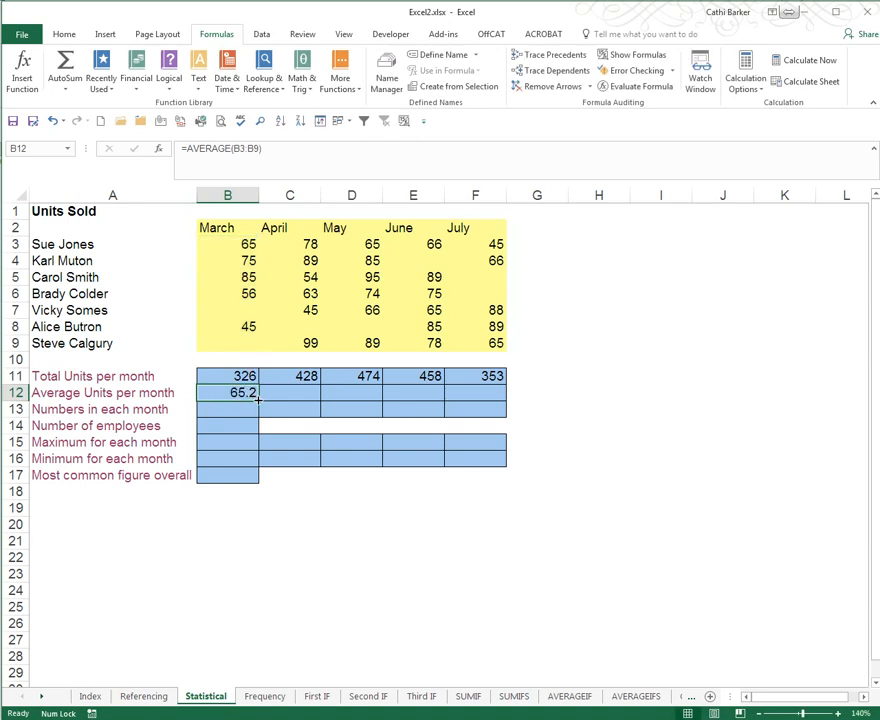
left_click_drag(258, 397, 489, 395)
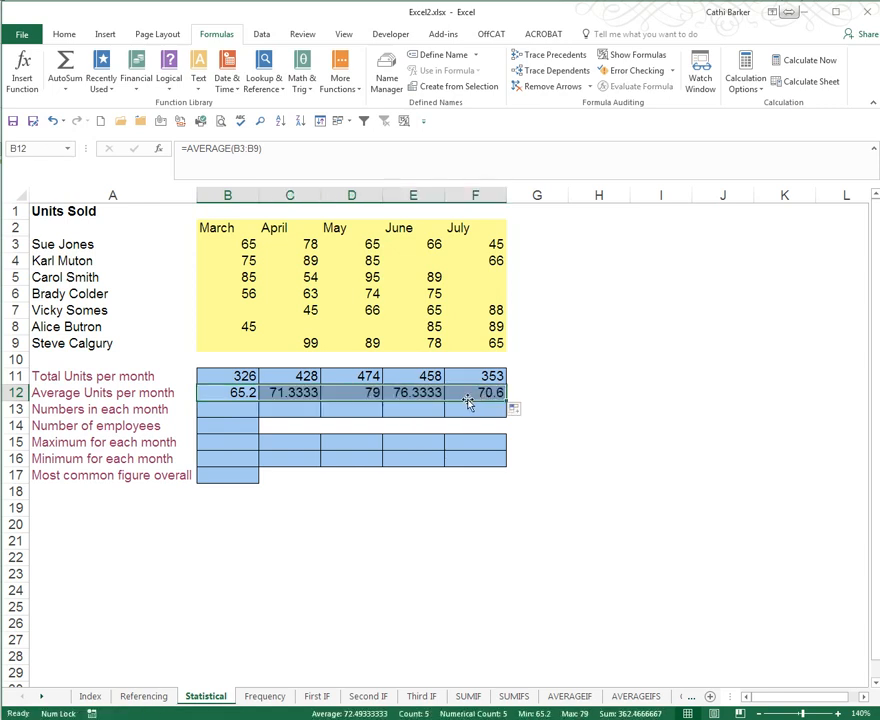
Count the March sales figures in B13 with =COUNT(B3:B9) and fill the formula across to F13
left_click(243, 410)
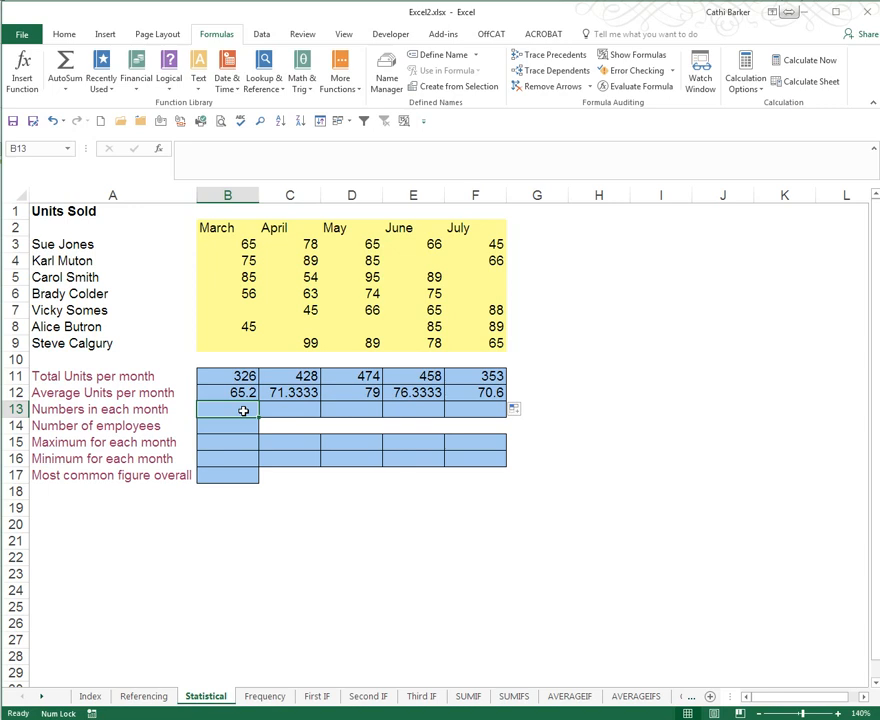
type("=")
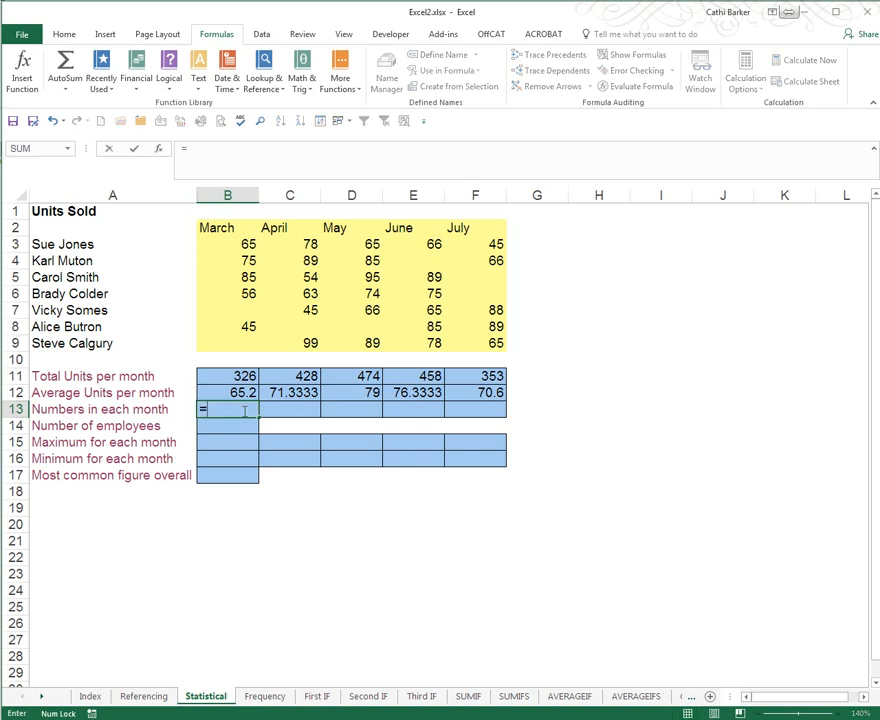
type("cou")
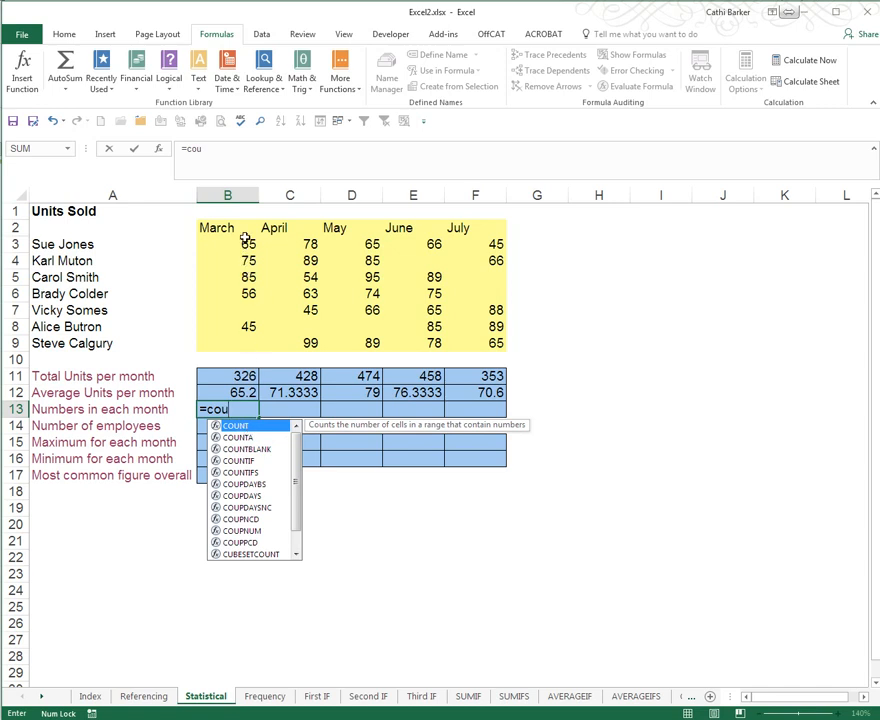
double_click(242, 428)
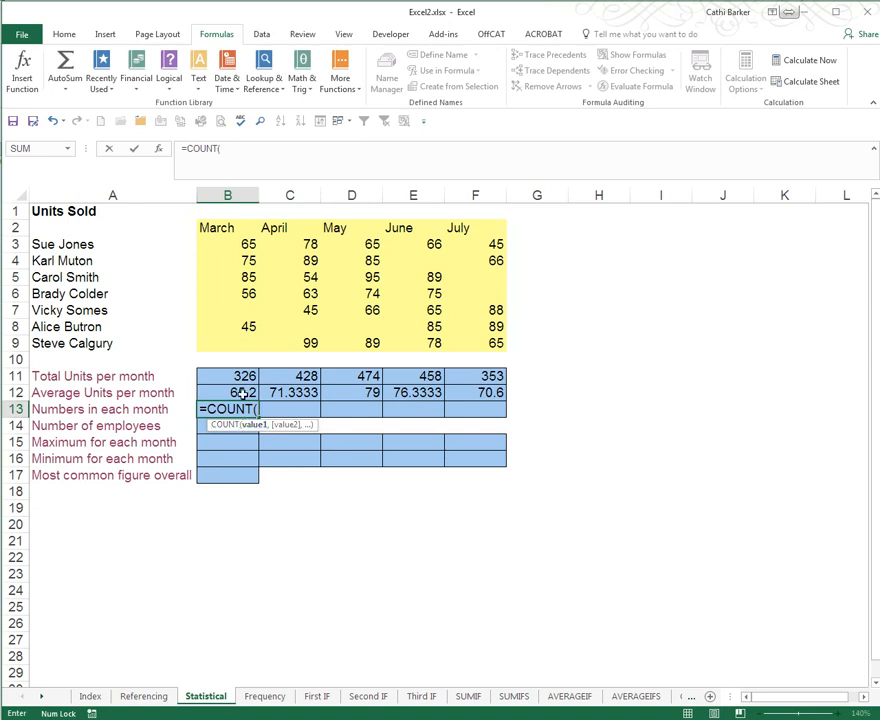
left_click_drag(237, 244, 241, 344)
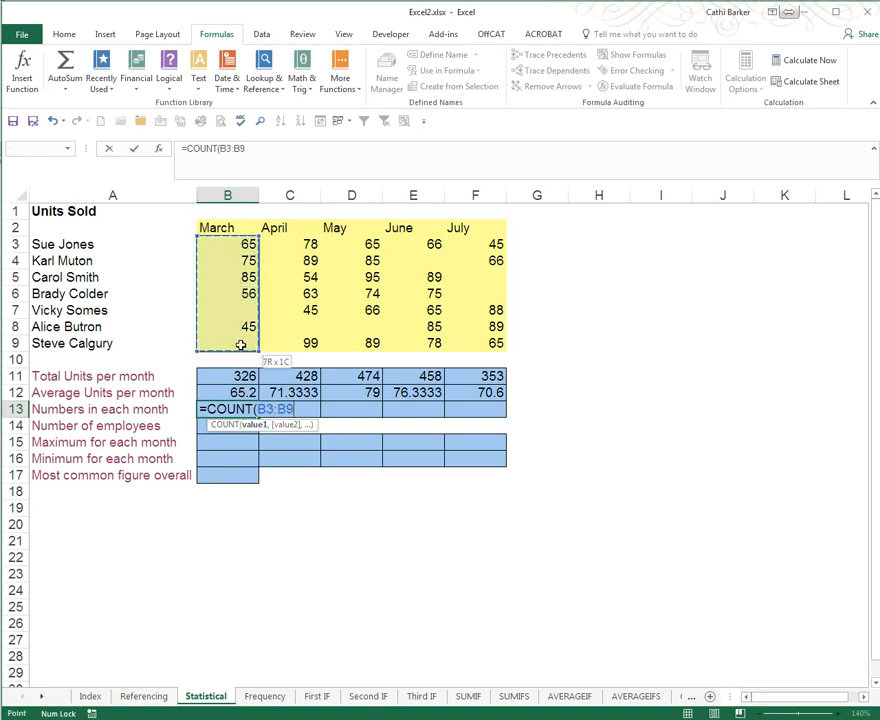
key("ctrl+Return")
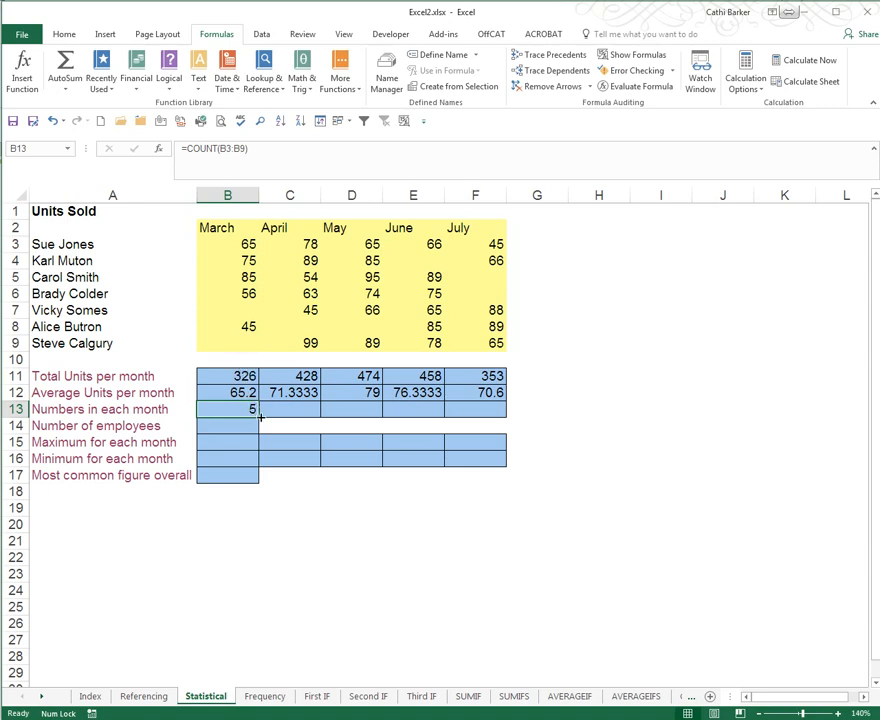
left_click_drag(260, 418, 490, 411)
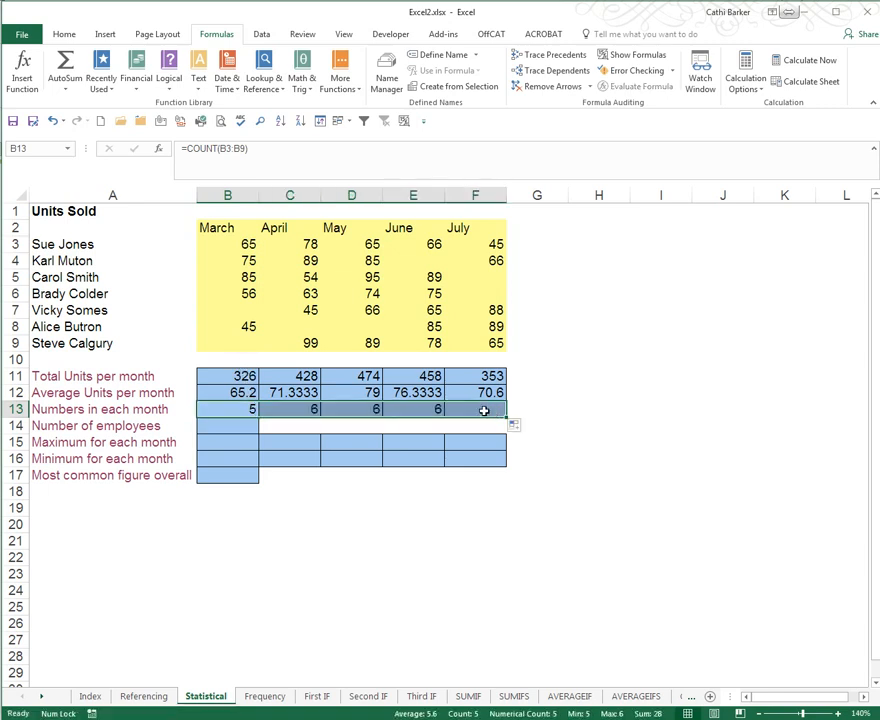
Count the employees in B14 by applying COUNTA to the names in A3:A9
left_click(255, 425)
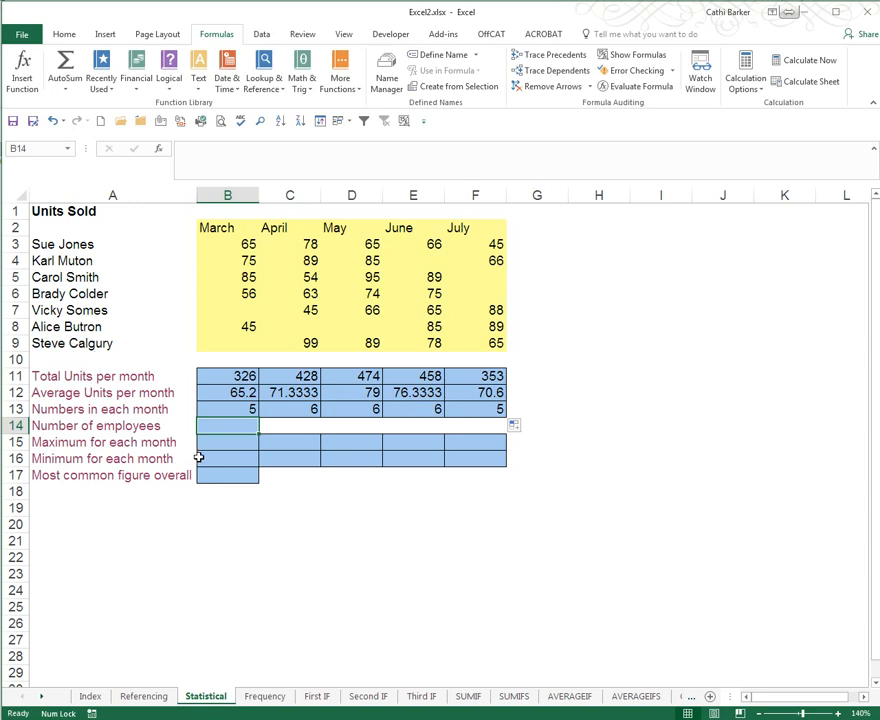
type("=cou")
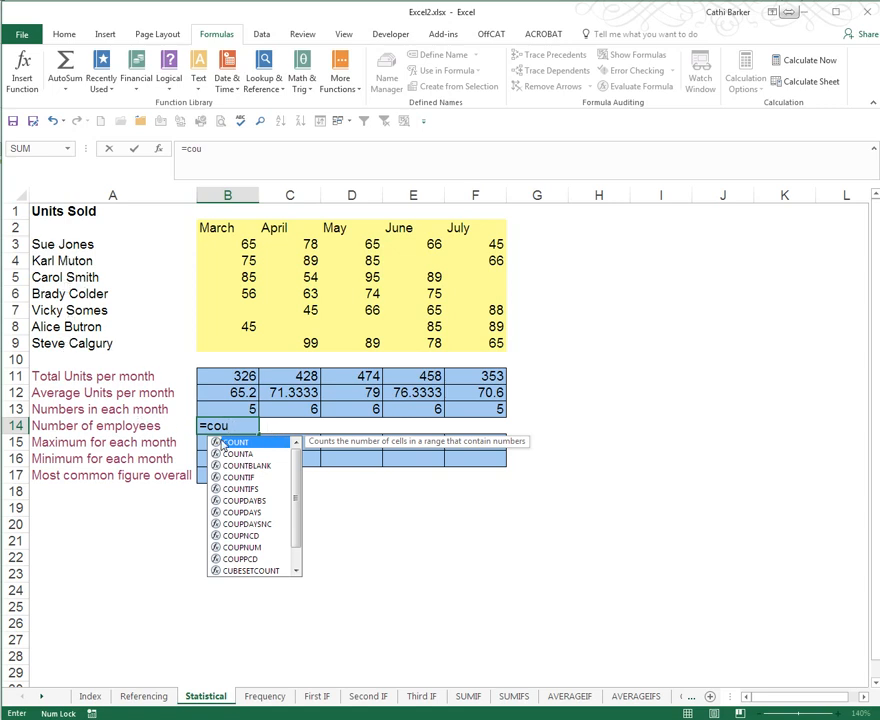
left_click(238, 457)
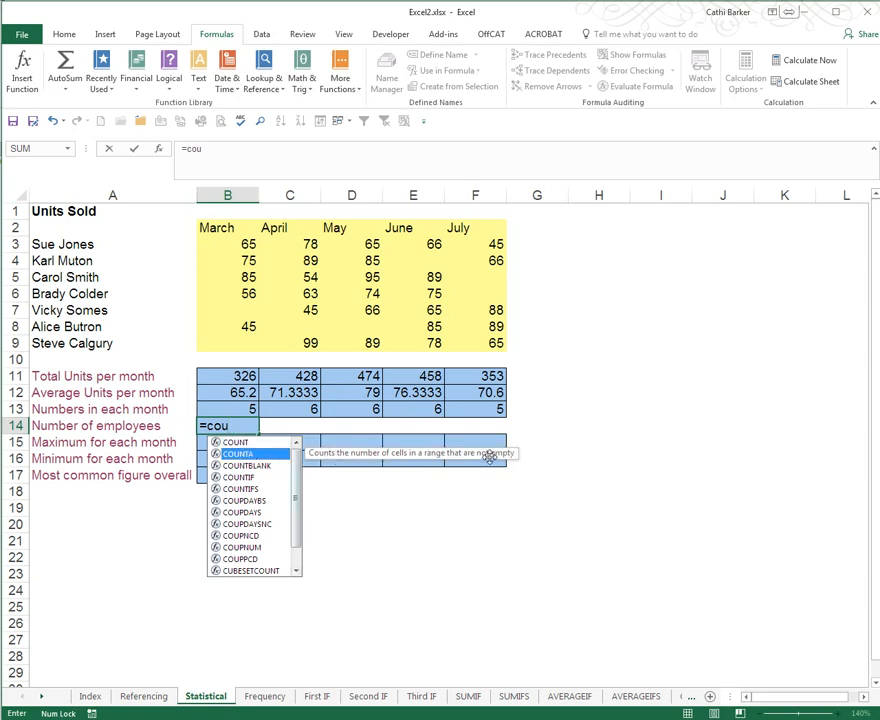
left_click(248, 467)
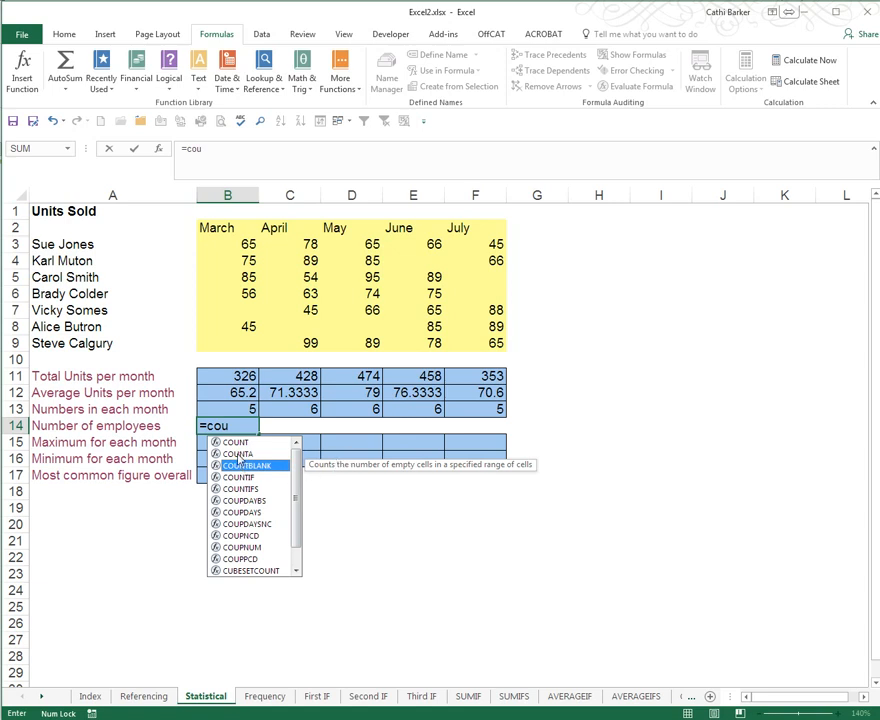
double_click(238, 456)
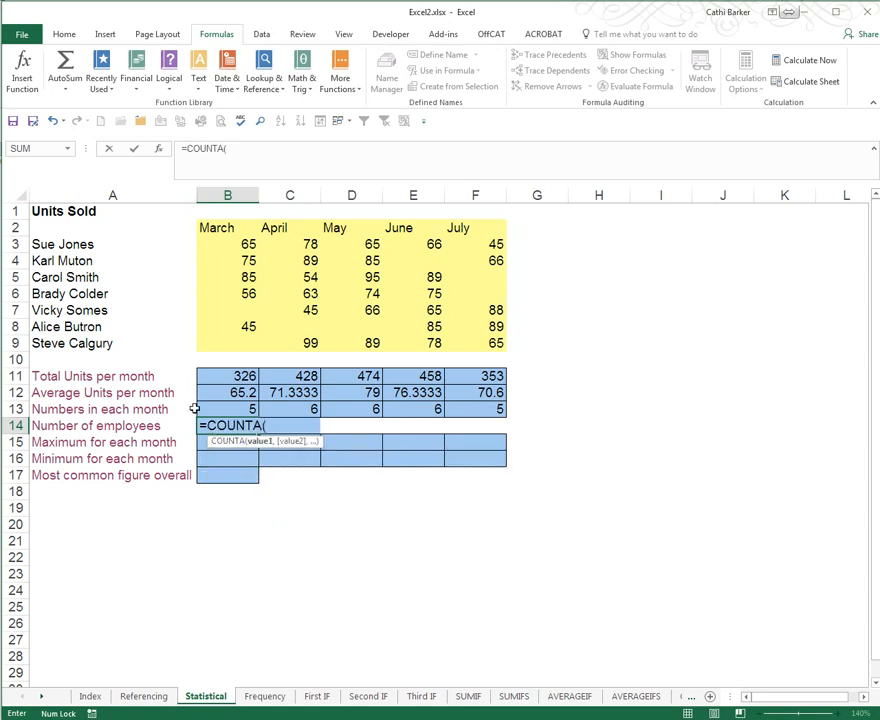
left_click_drag(70, 244, 82, 343)
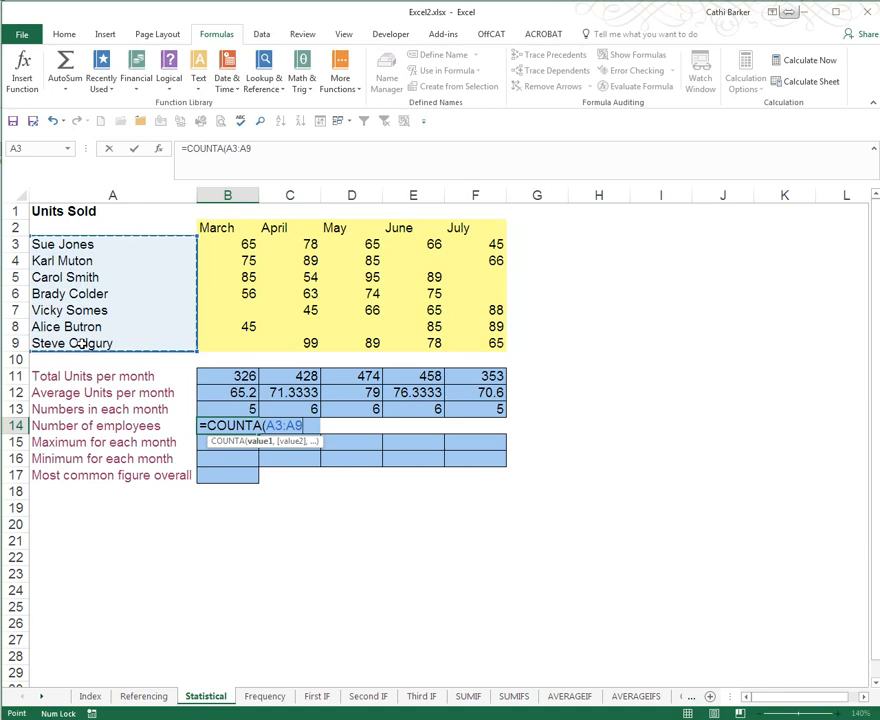
key("ctrl+Return")
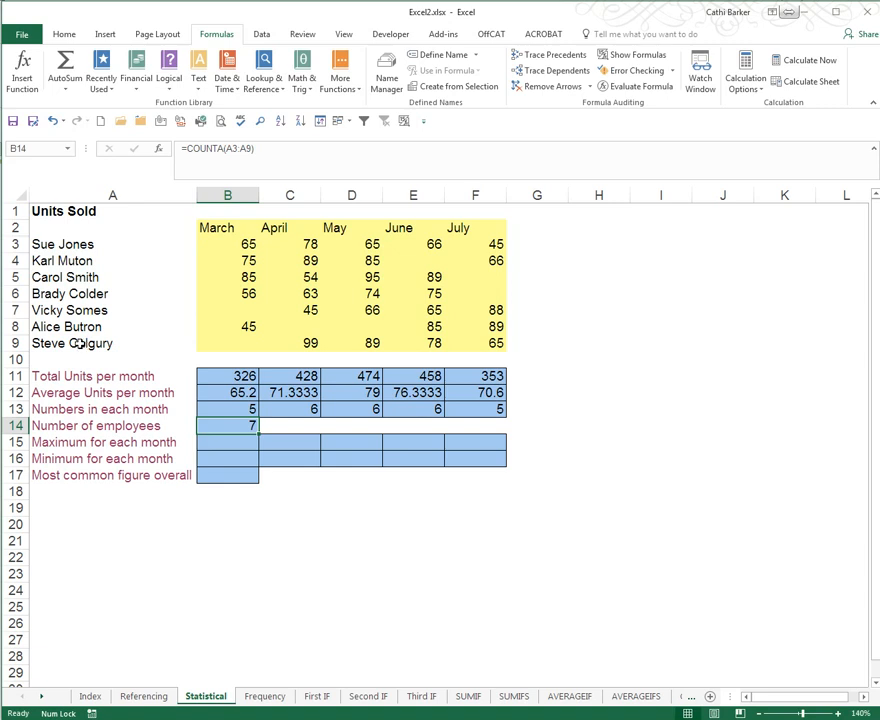
Find the March maximum in B15 with the formula =MAX(B3:B9)
left_click(212, 441)
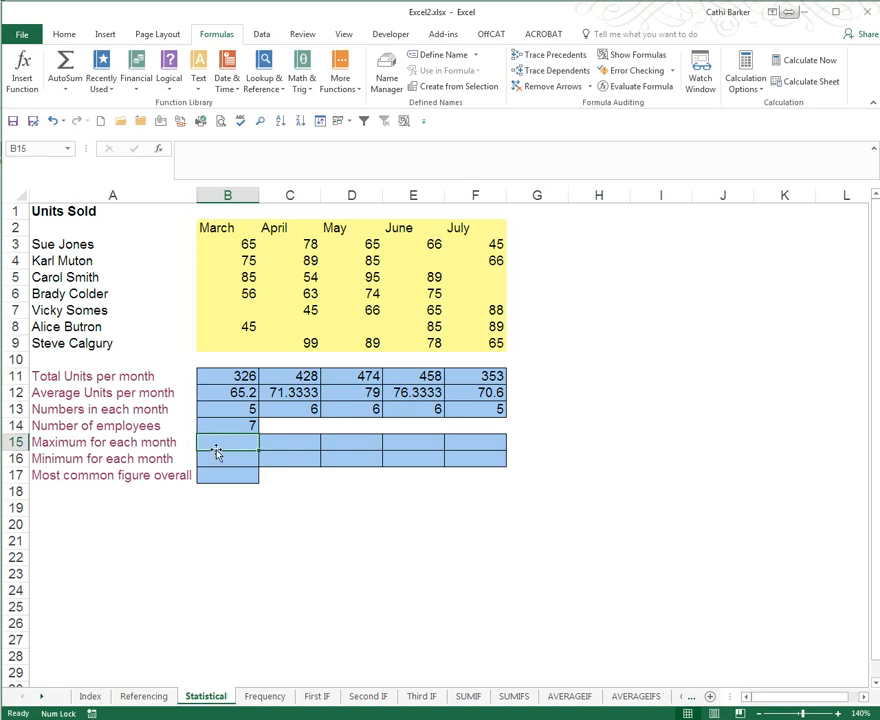
type("=m")
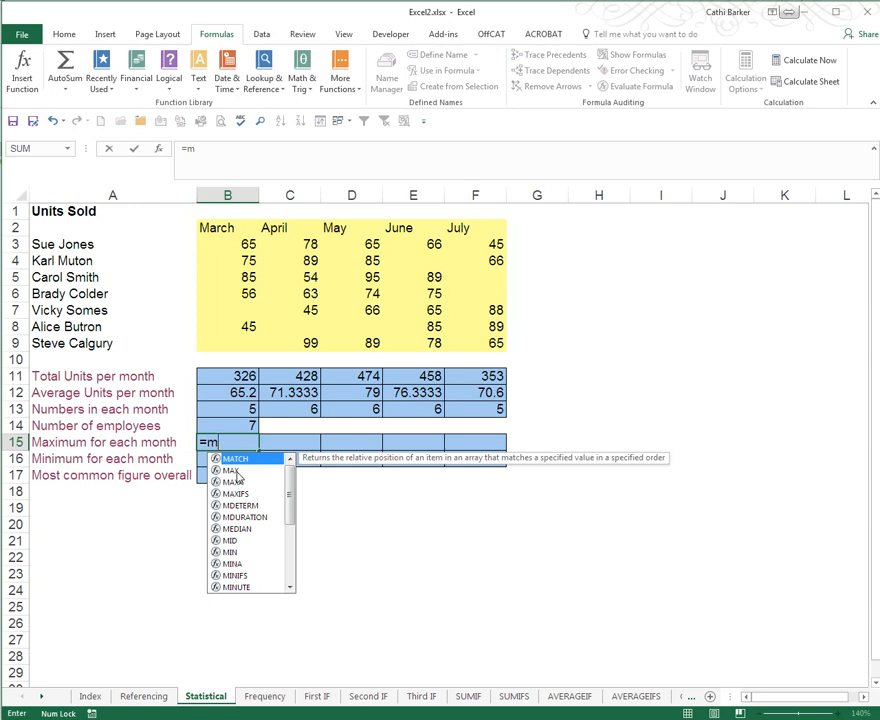
left_click(232, 470)
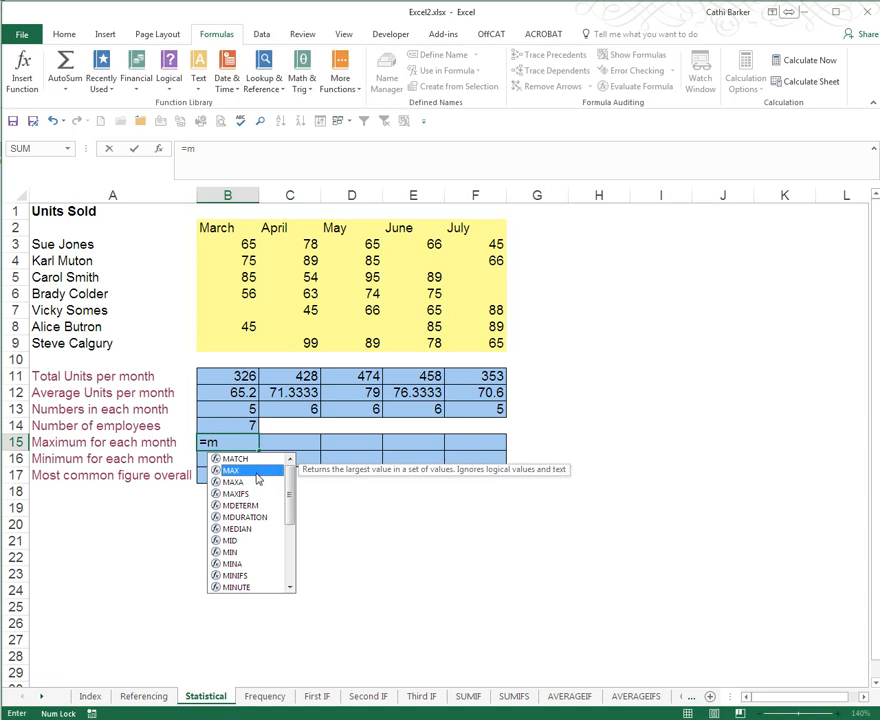
double_click(256, 472)
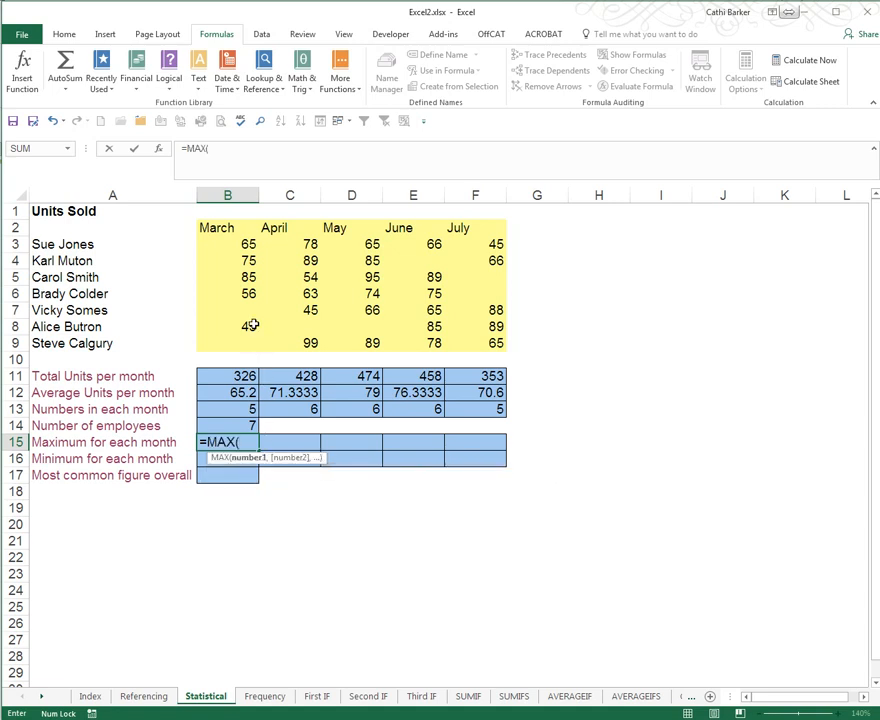
left_click_drag(239, 247, 233, 346)
key("ctrl+Return")
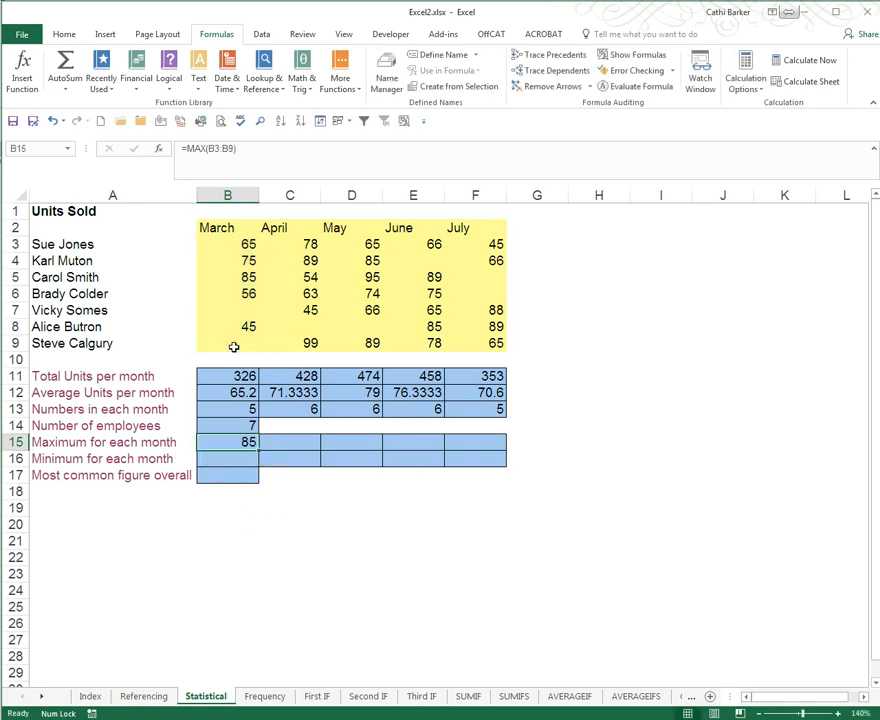
Find the March minimum in B16 with =MIN(B3:B9) and fill the maximum and minimum formulas from B15:B16 across to column F
left_click(252, 461)
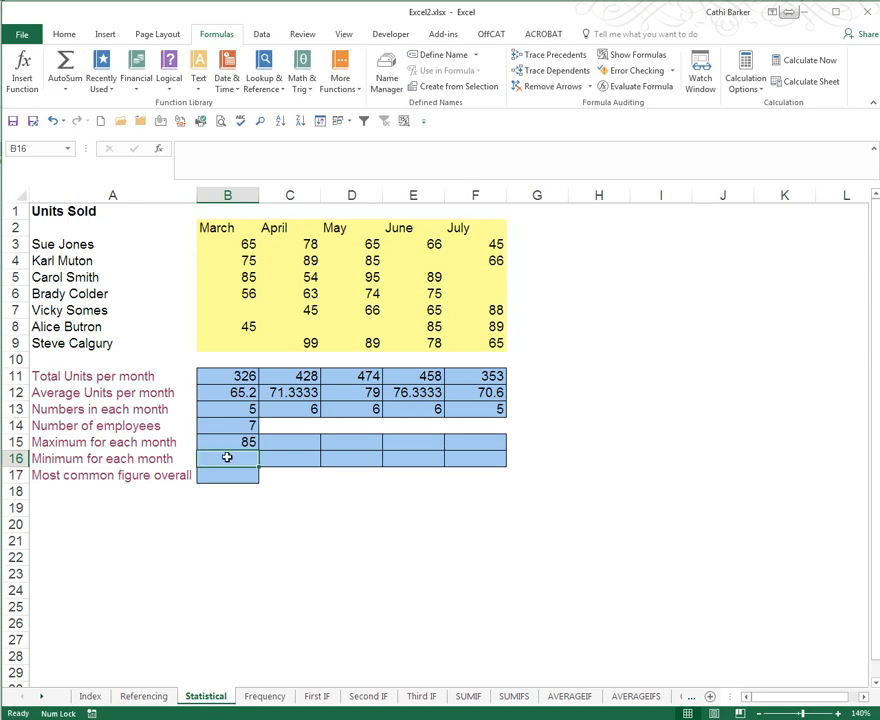
type("=m")
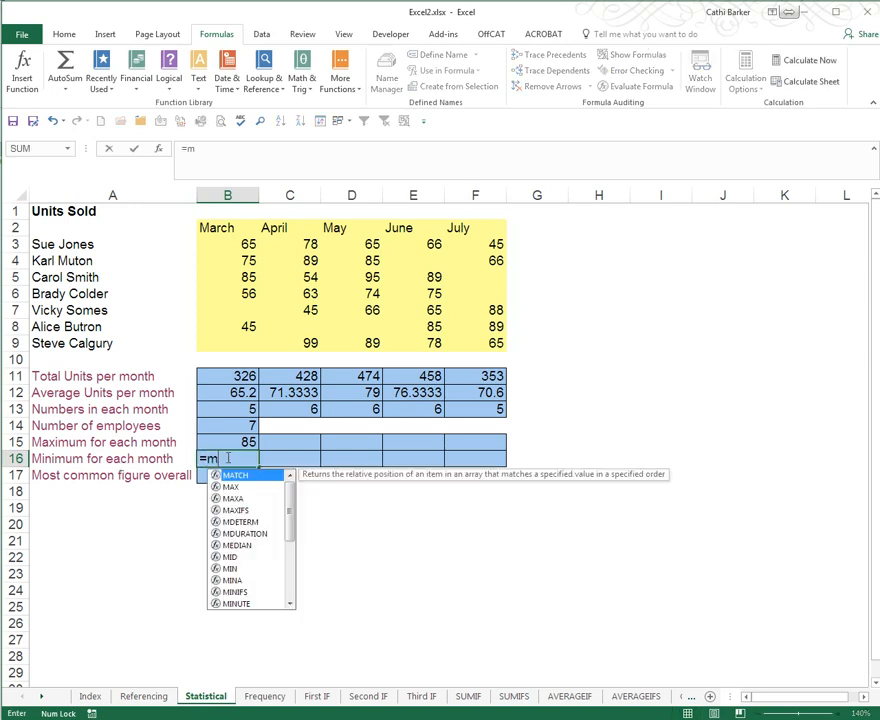
left_click(250, 568)
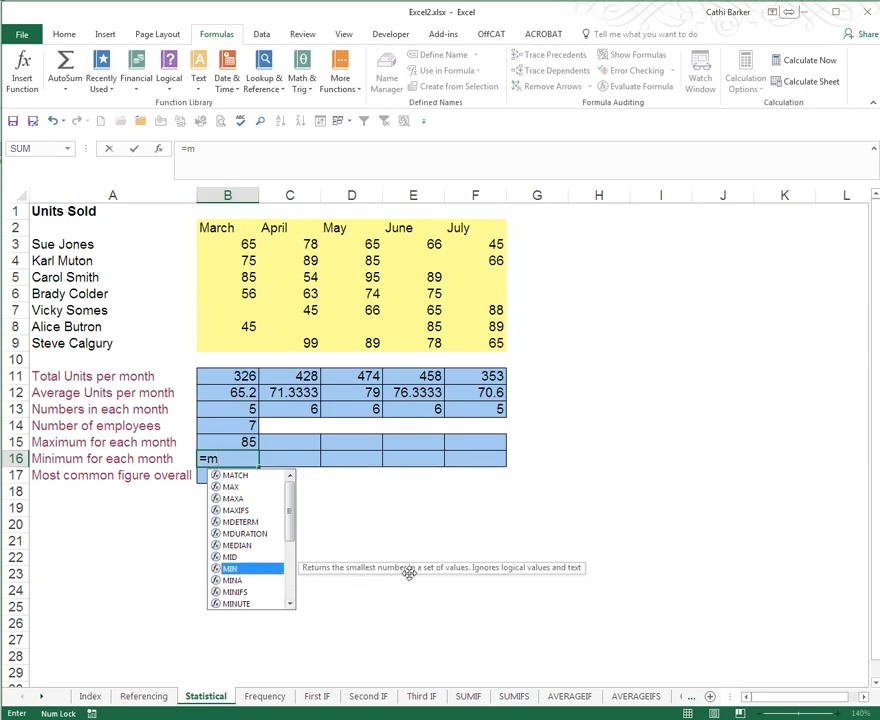
double_click(254, 569)
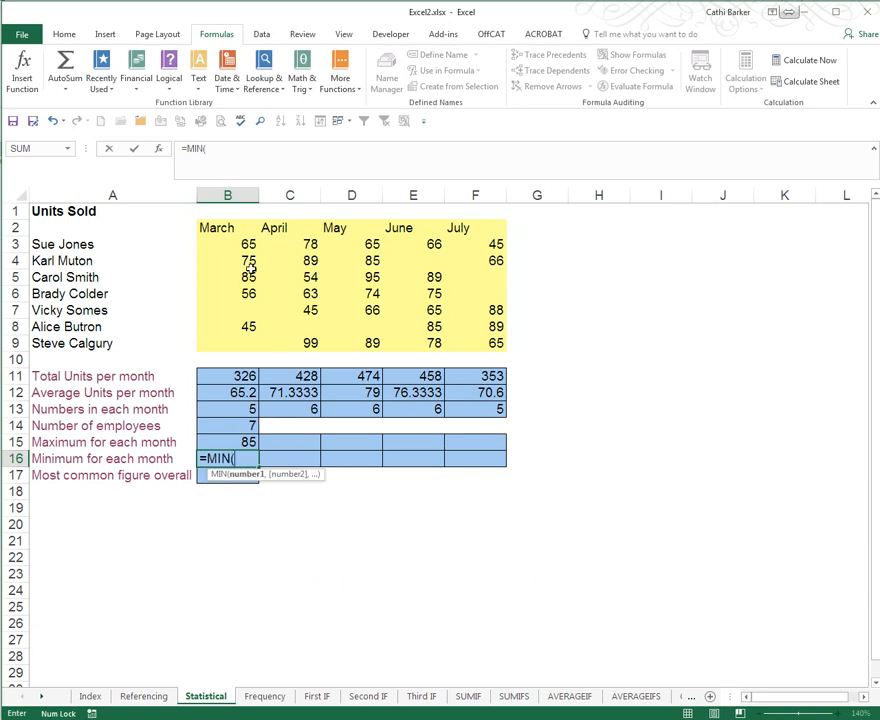
left_click_drag(232, 244, 236, 345)
key("ctrl+Return")
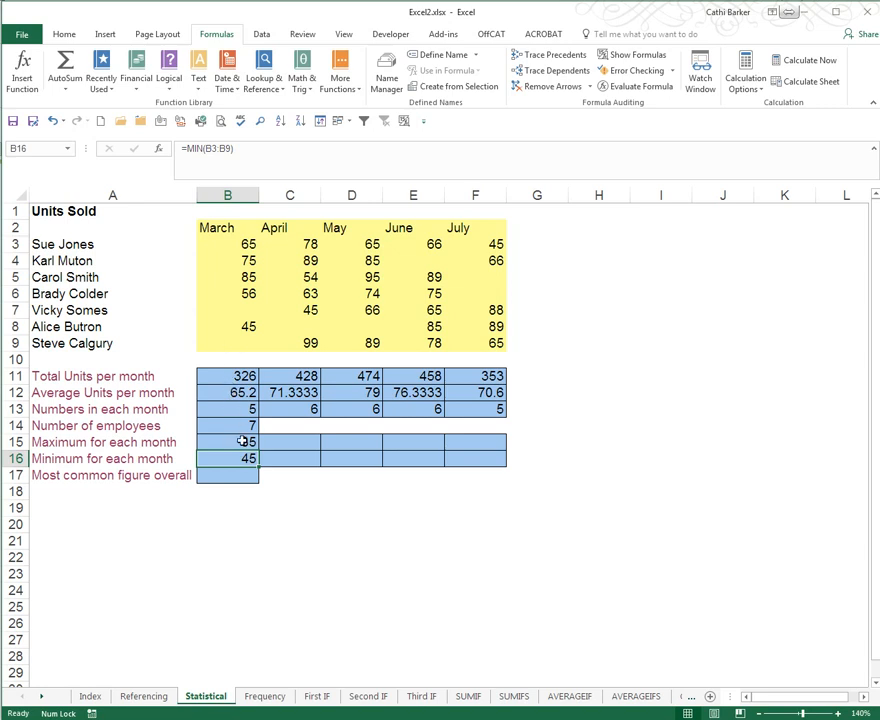
left_click_drag(243, 442, 491, 467)
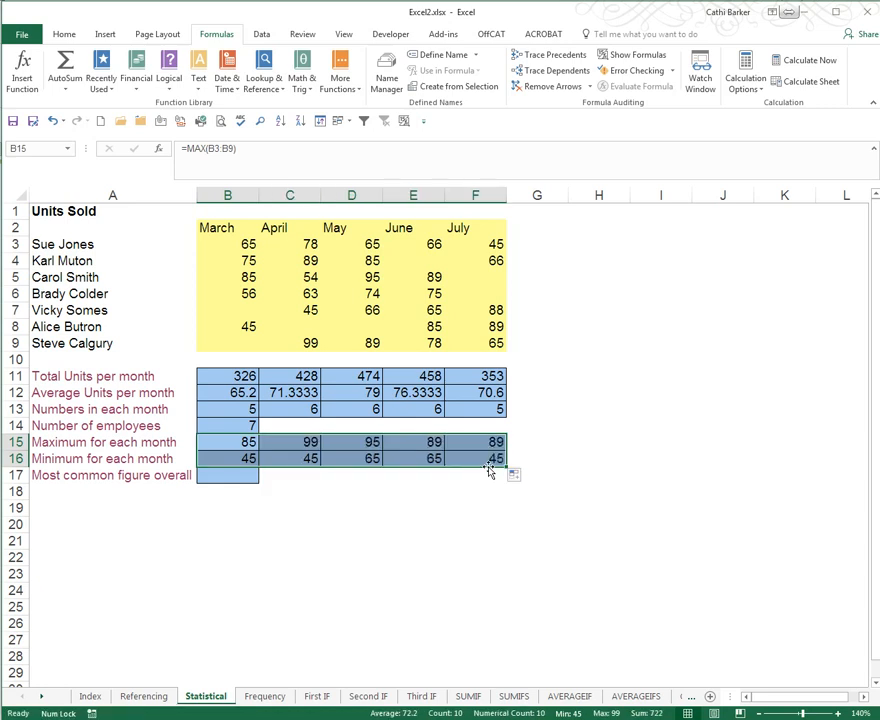
Find the most common figure across all months in B17 with the formula =MODE(B3:F9)
left_click(240, 474)
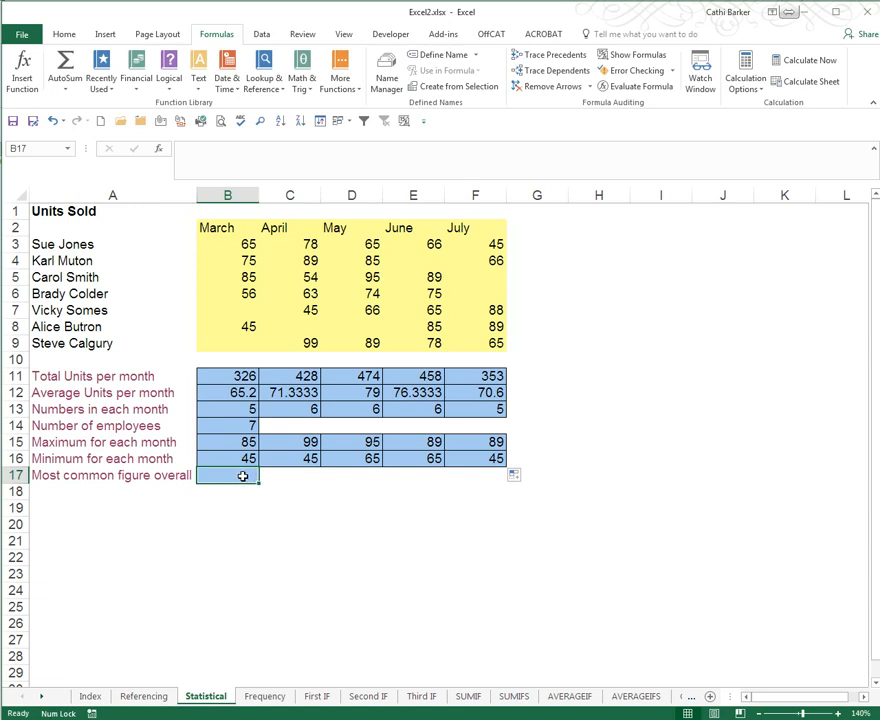
type("=mo")
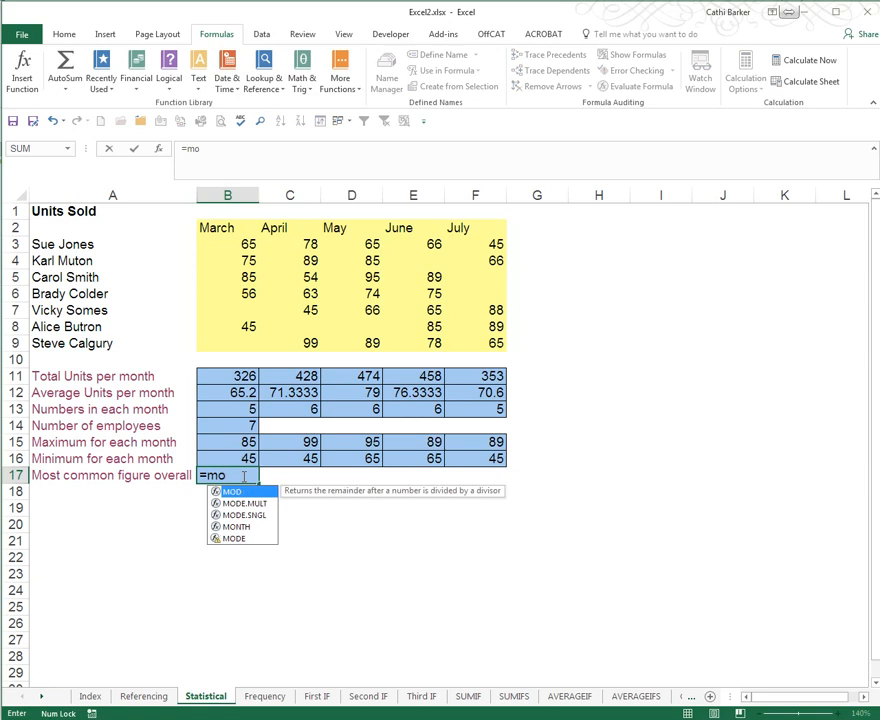
left_click(238, 538)
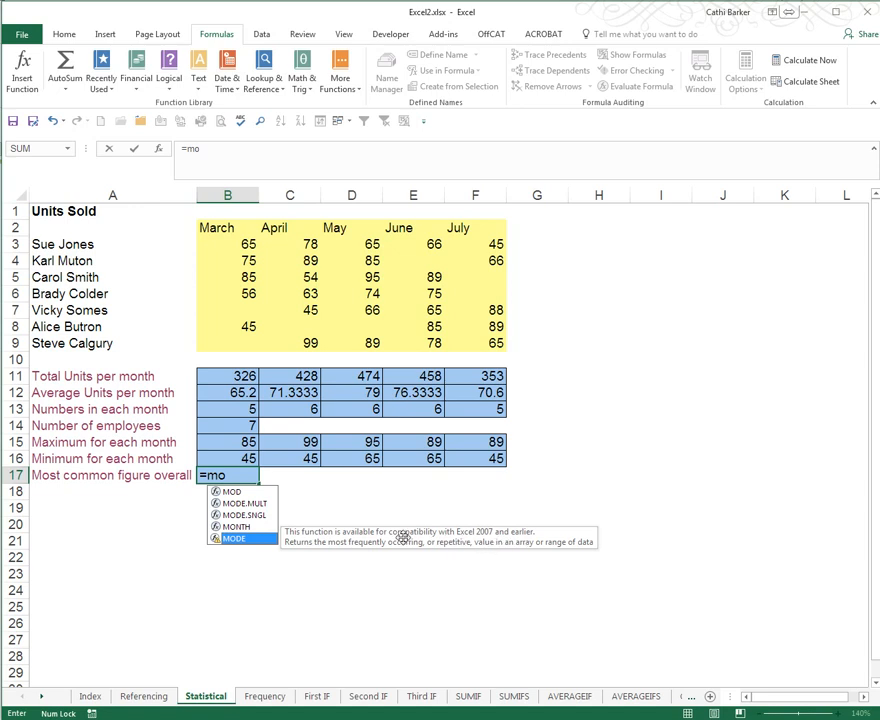
double_click(256, 537)
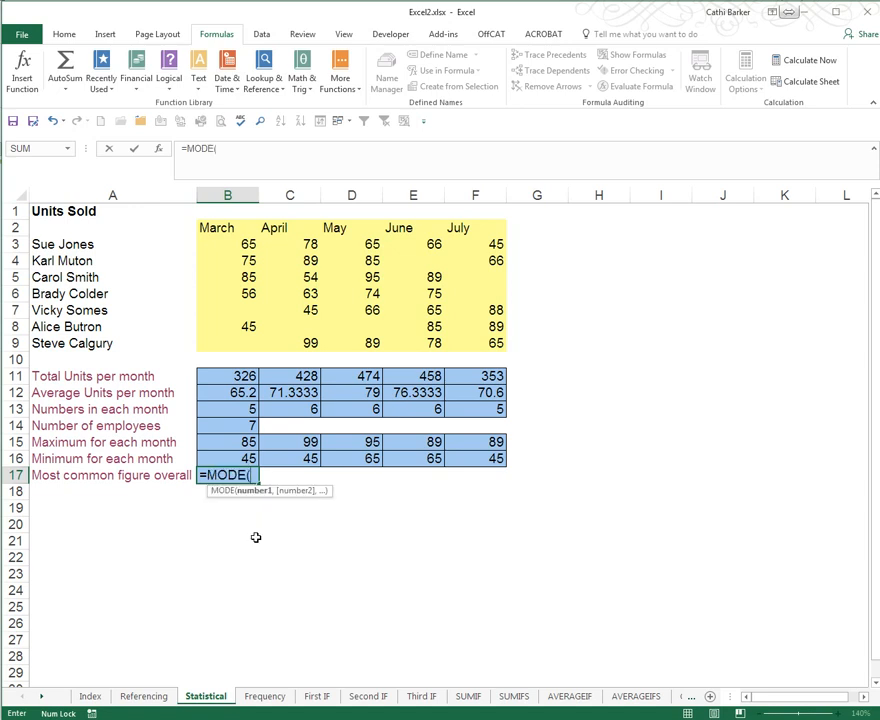
left_click(218, 244)
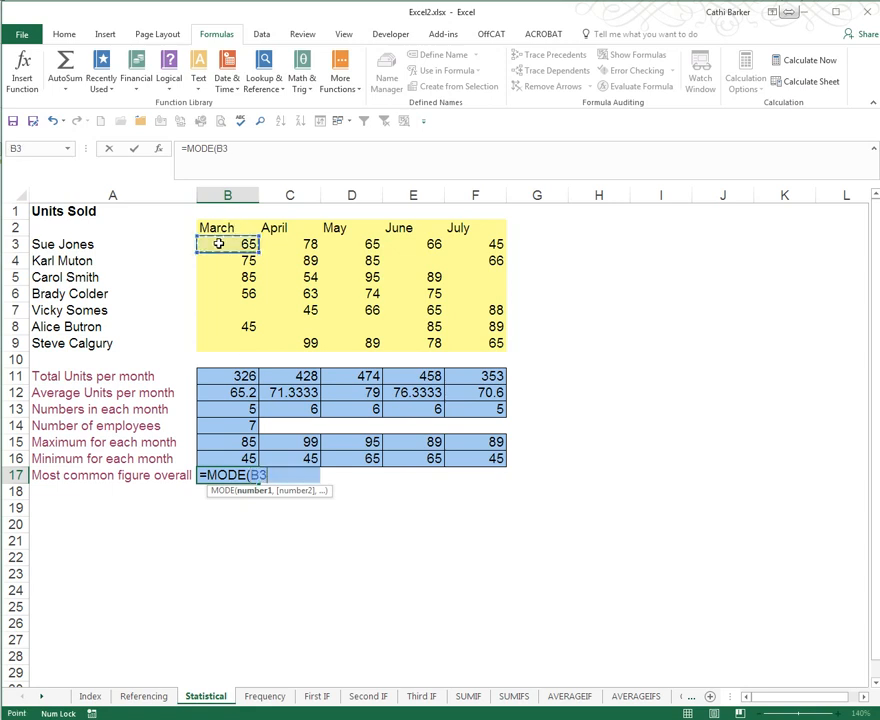
left_click_drag(218, 244, 456, 338)
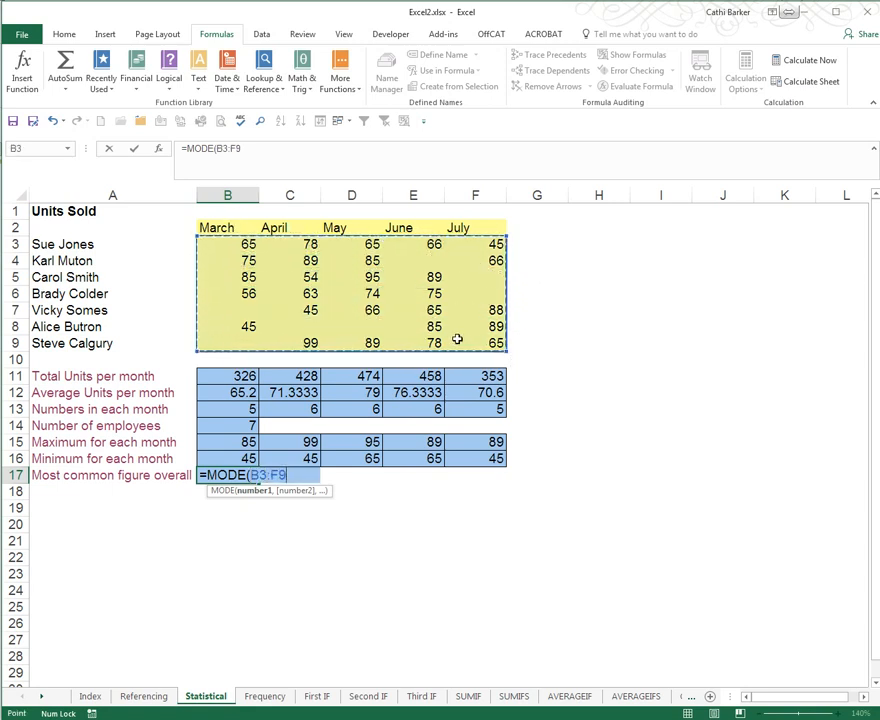
key("ctrl+Return")
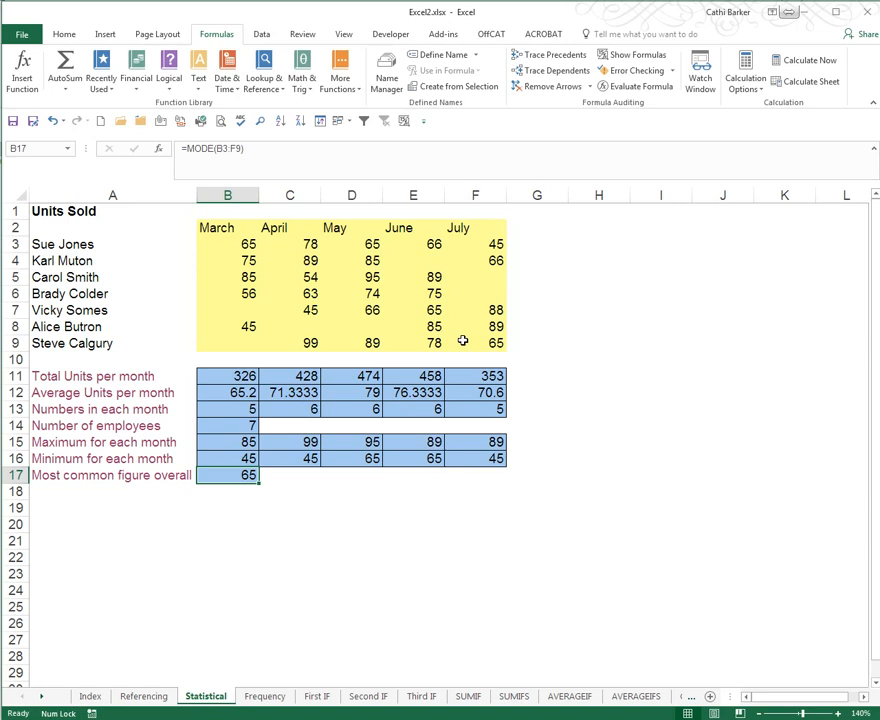
Record the most common figure, 65, in the empty cell B21 below the summary
left_click(229, 538)
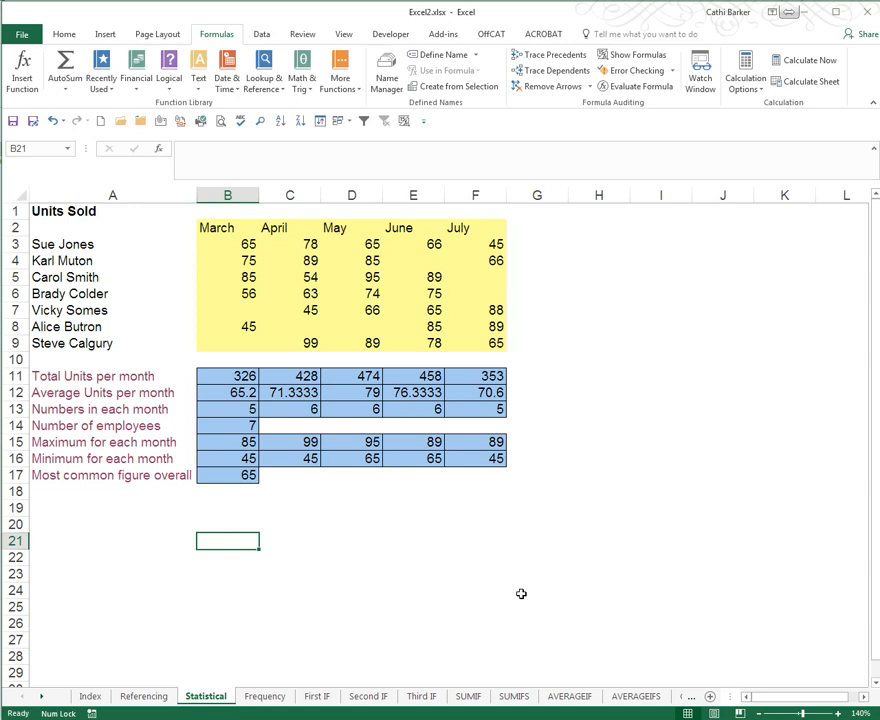
type("65")
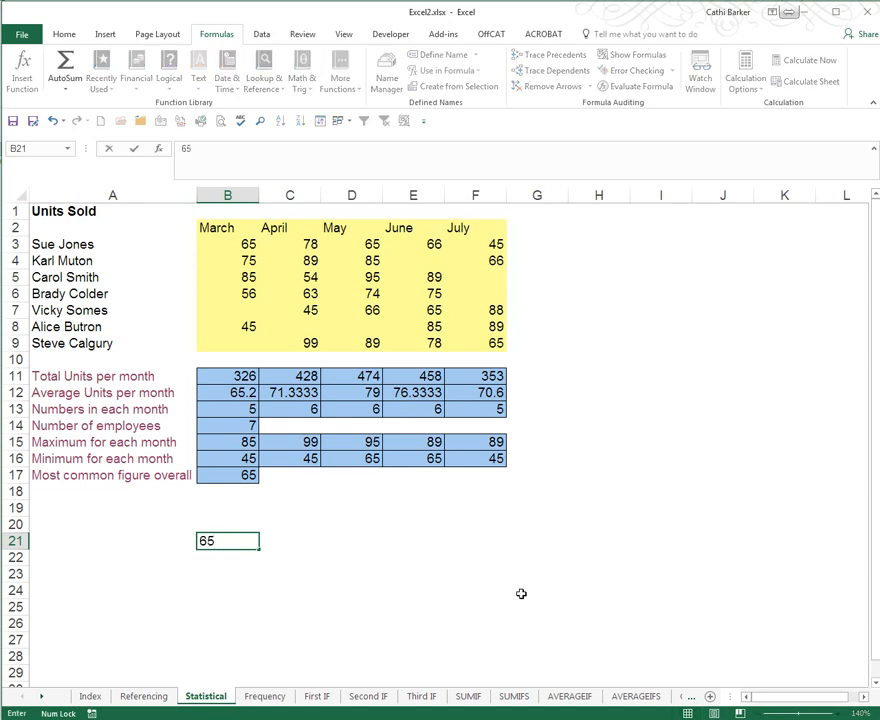
key("Tab")
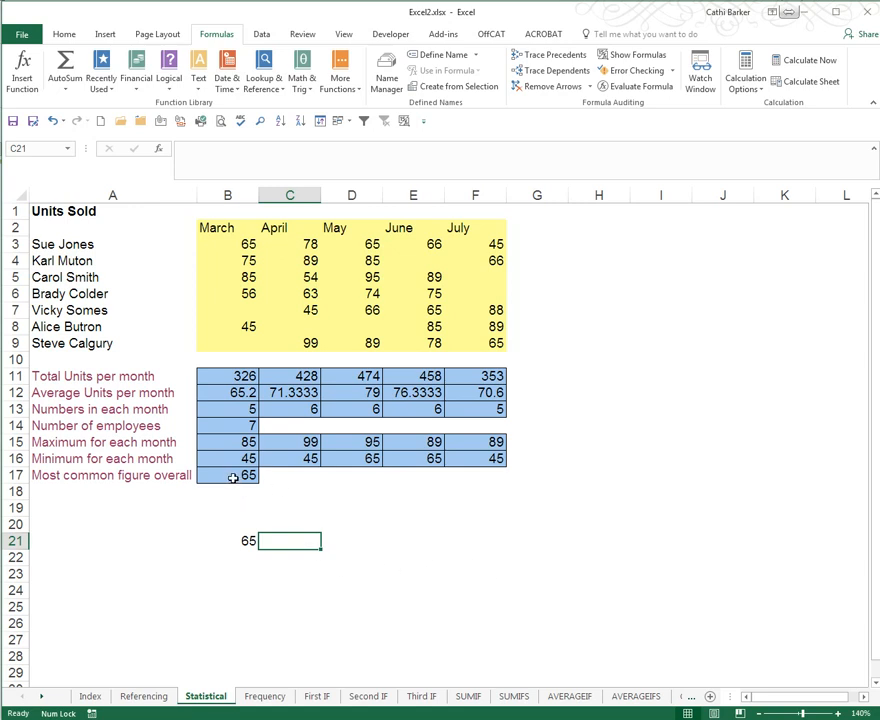
Replace every 65 in the sales figures B3:F9 with nothing using Find and Replace
left_click_drag(222, 244, 466, 340)
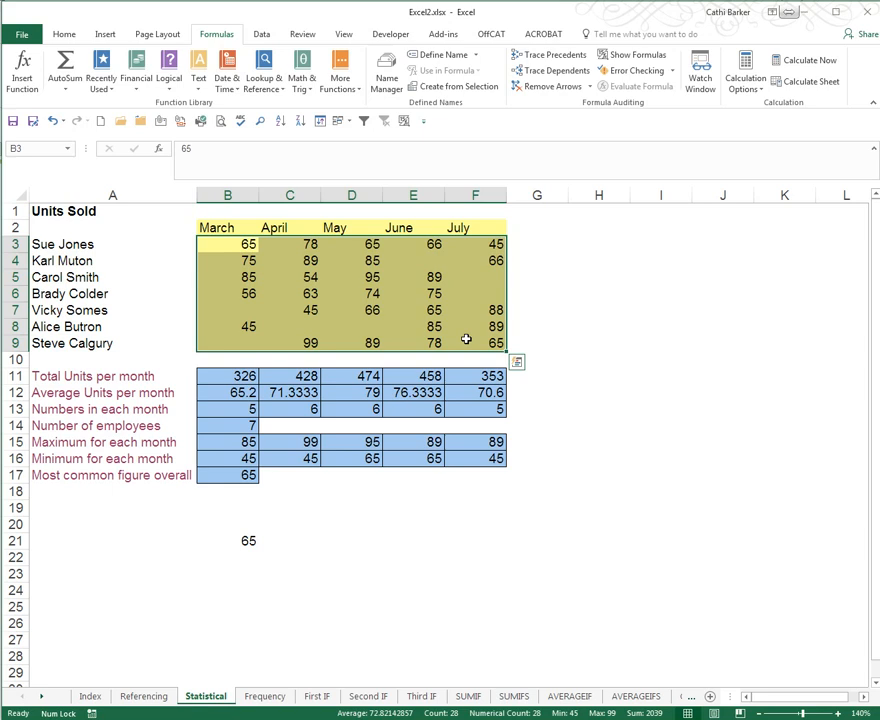
key("ctrl+h")
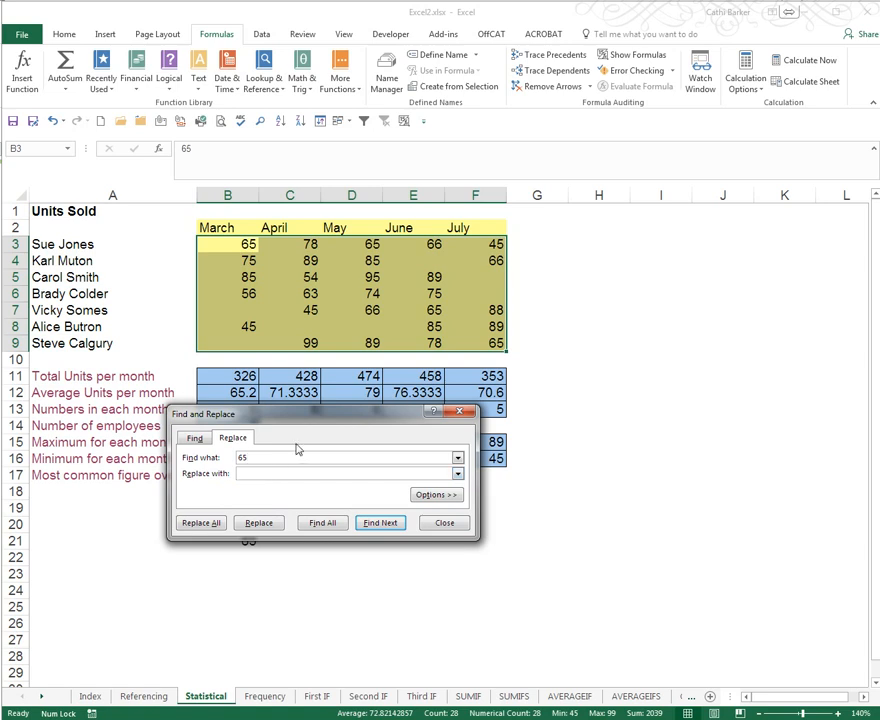
left_click_drag(298, 421, 487, 385)
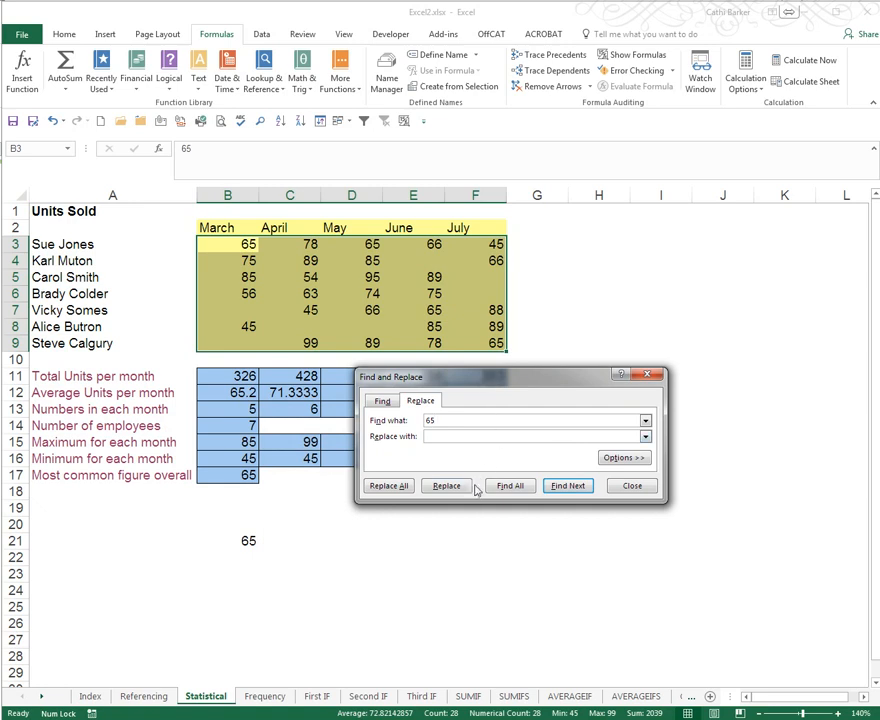
left_click(398, 487)
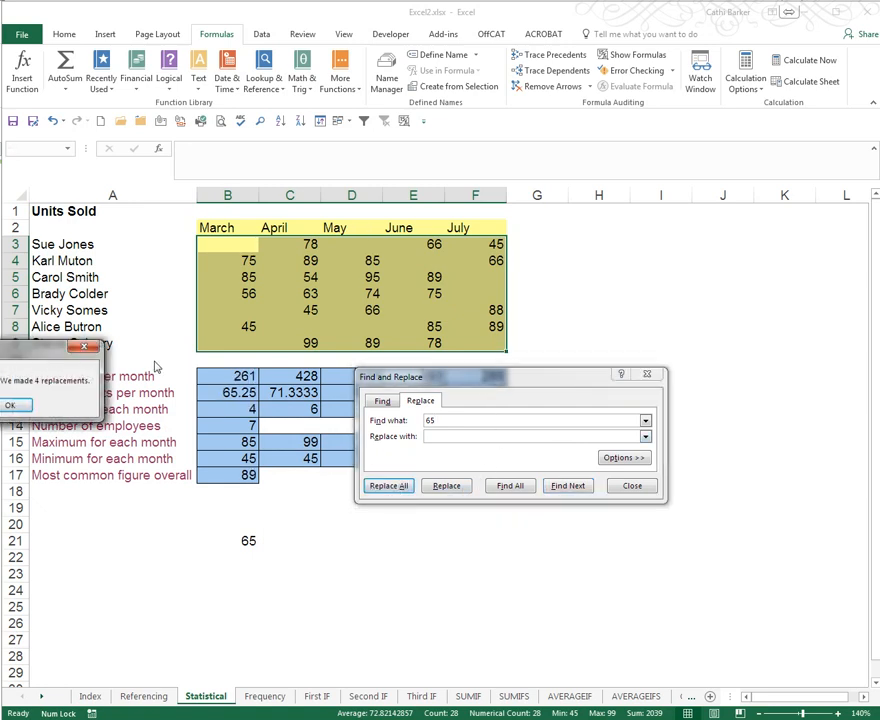
left_click_drag(38, 352, 465, 530)
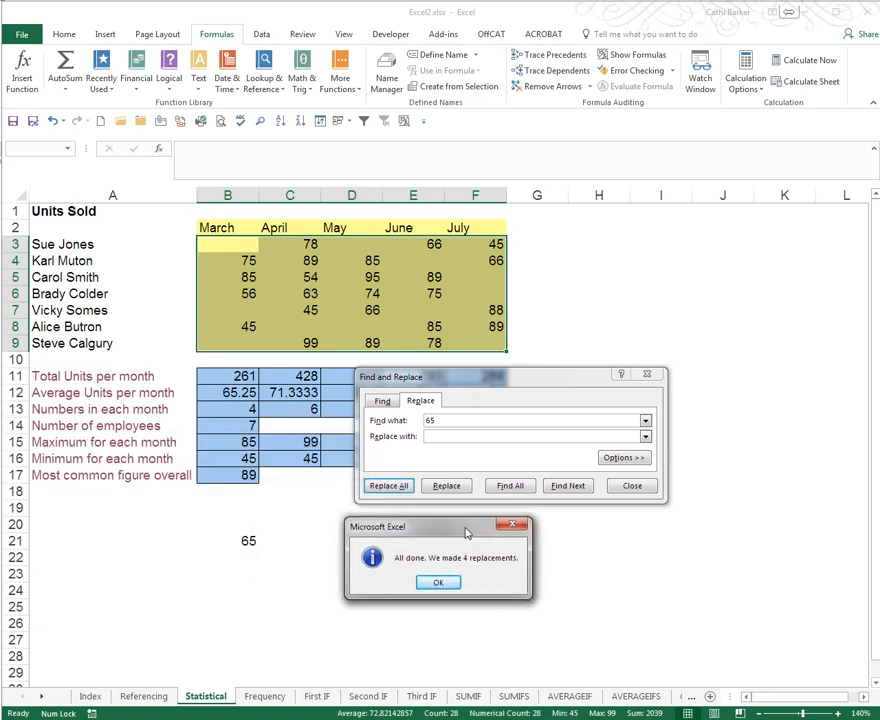
left_click(437, 584)
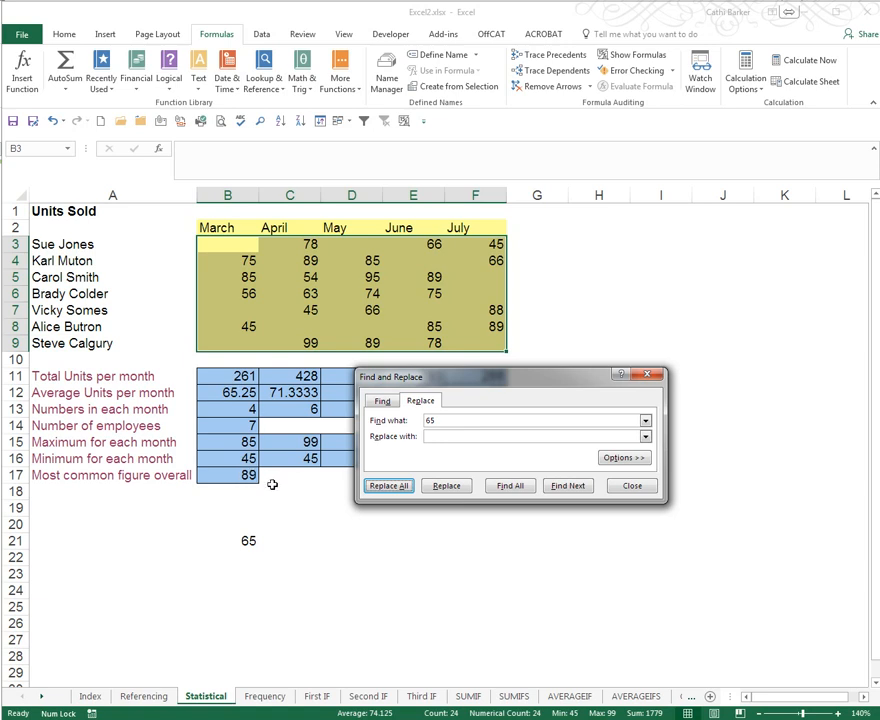
Record the second most common figure, 89, in C21 beside the first one
left_click(290, 545)
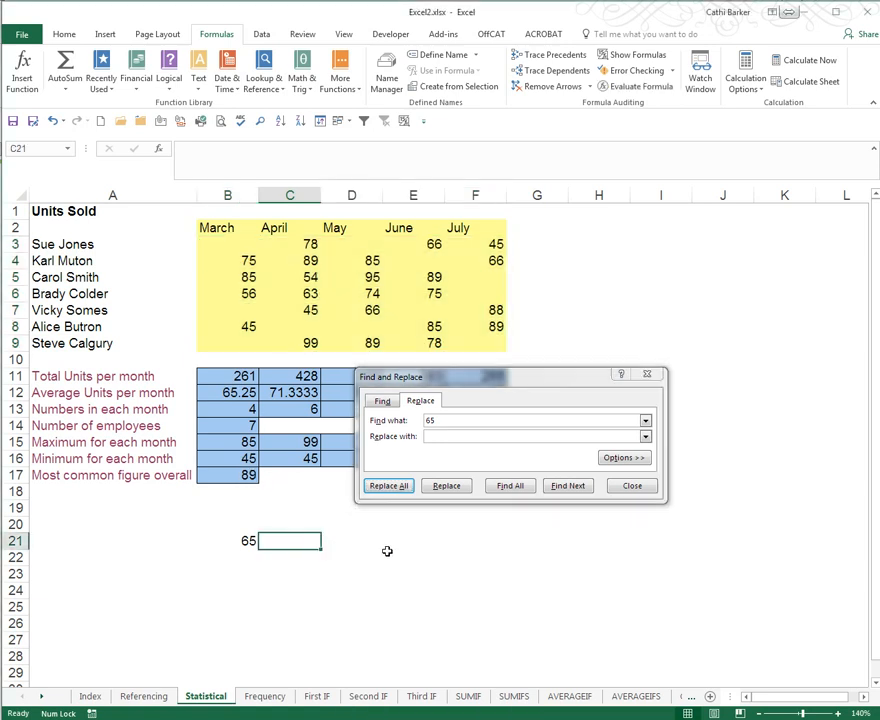
type("89")
key("Tab")
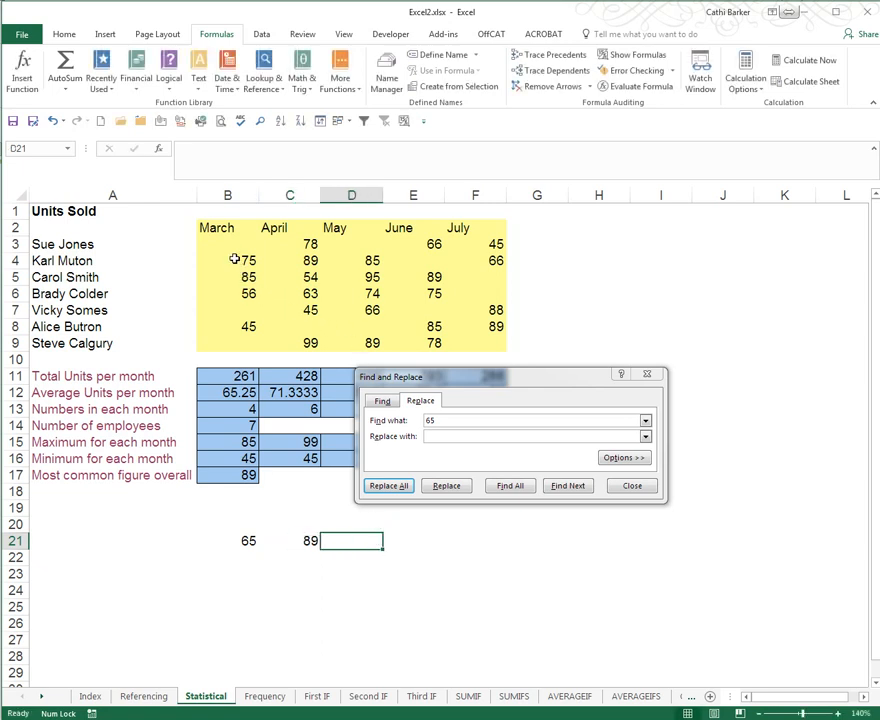
Replace every 89 in the sales figures B3:F9 with nothing
left_click_drag(214, 239, 471, 341)
left_click(430, 420)
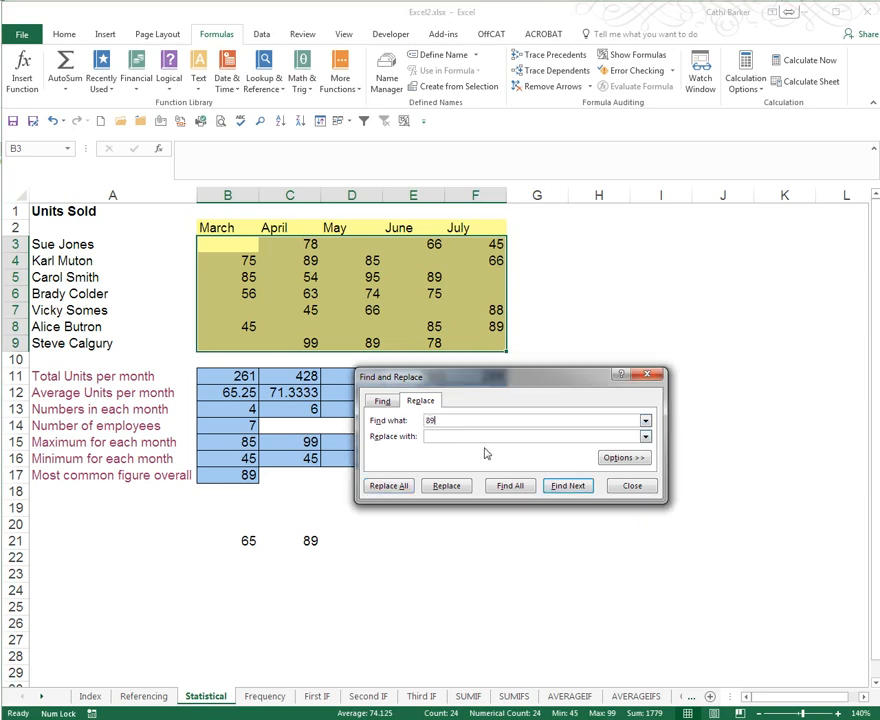
left_click(398, 487)
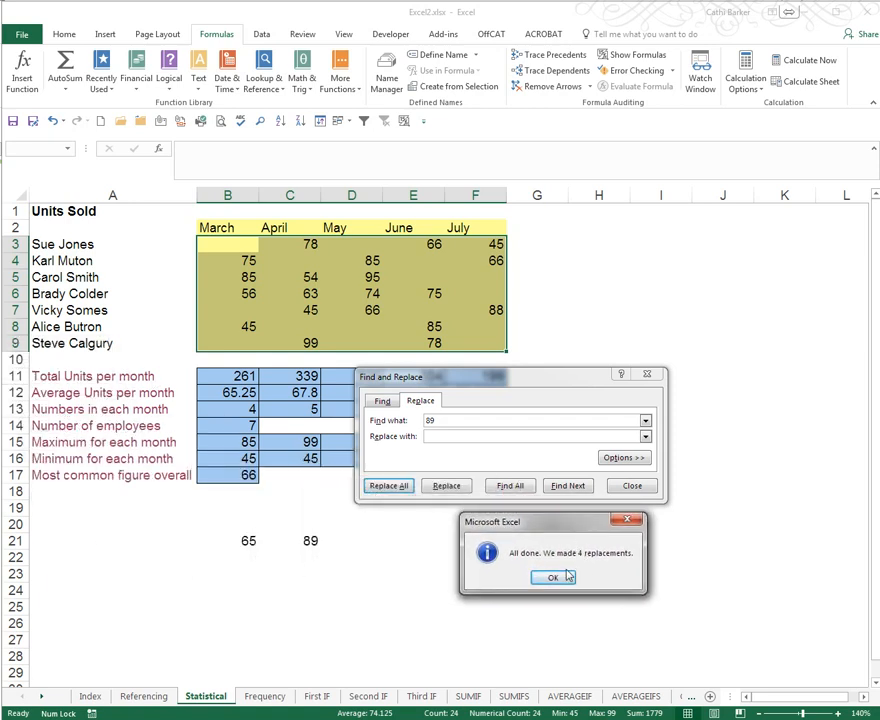
left_click(553, 577)
Check the MODE formula in B17 and record the third most common figure, 66, in D21
left_click(236, 477)
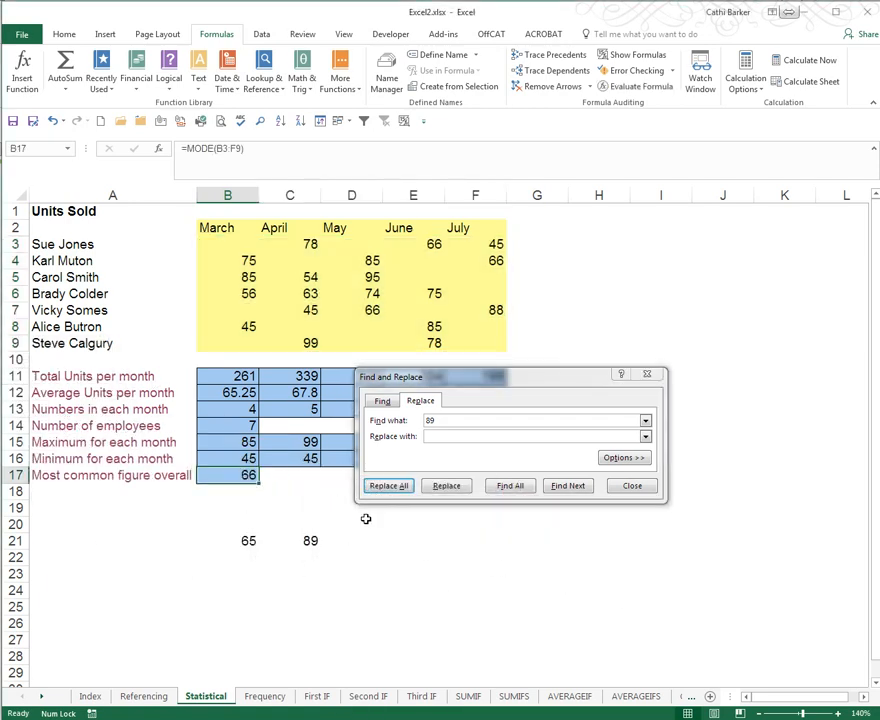
left_click(353, 537)
type("66")
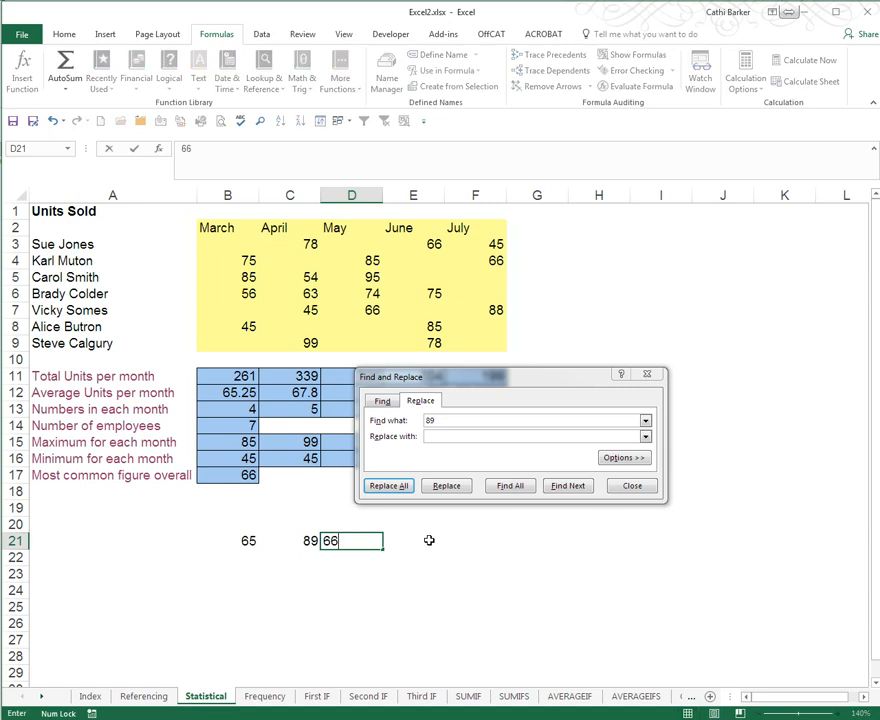
key("Tab")
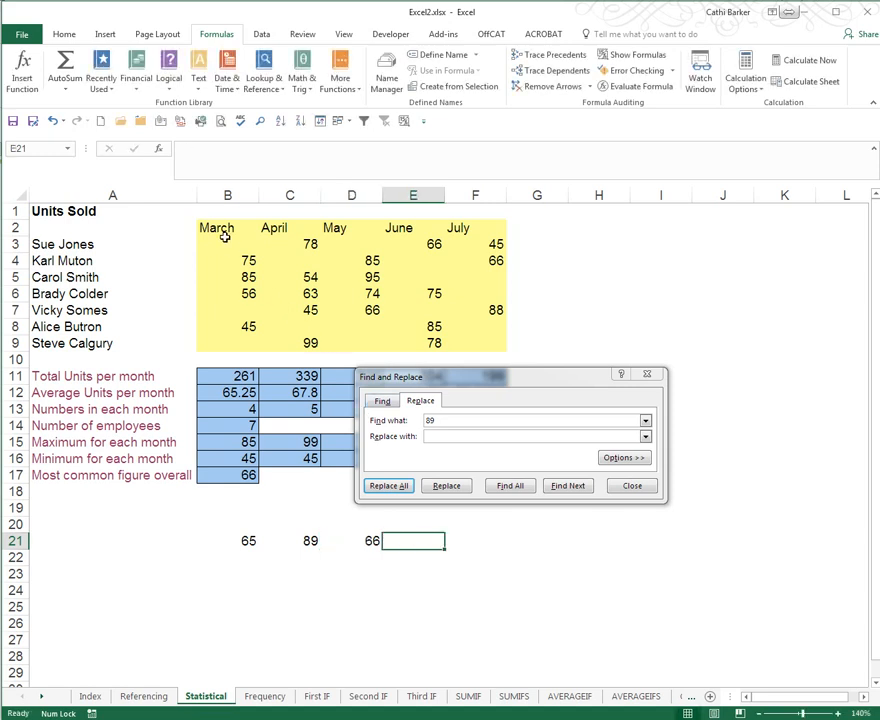
Replace every 66 in the sales figures B3:F9 with nothing
left_click_drag(222, 243, 480, 345)
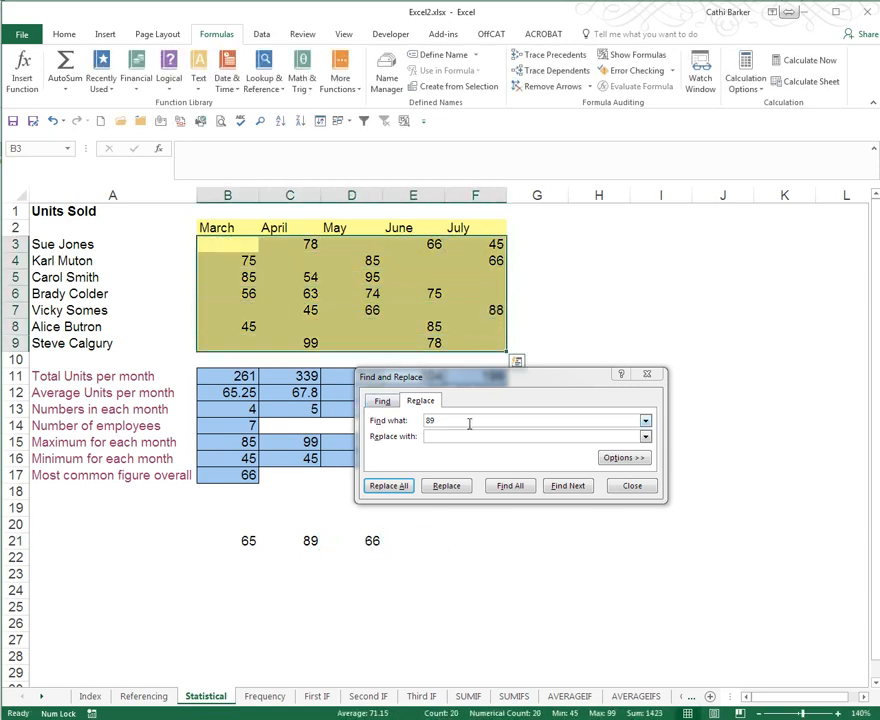
left_click(407, 421)
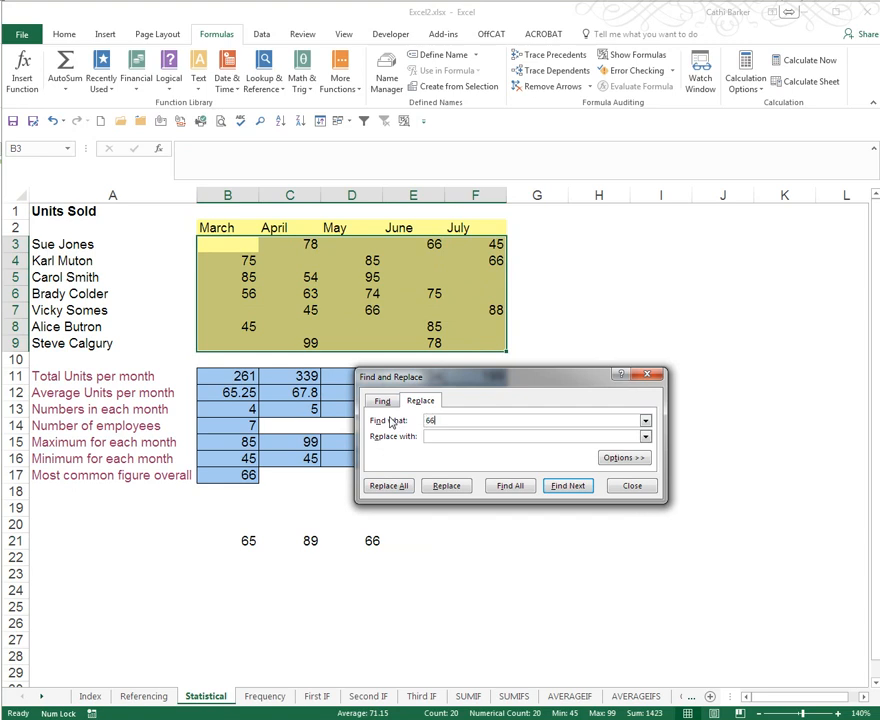
left_click(404, 486)
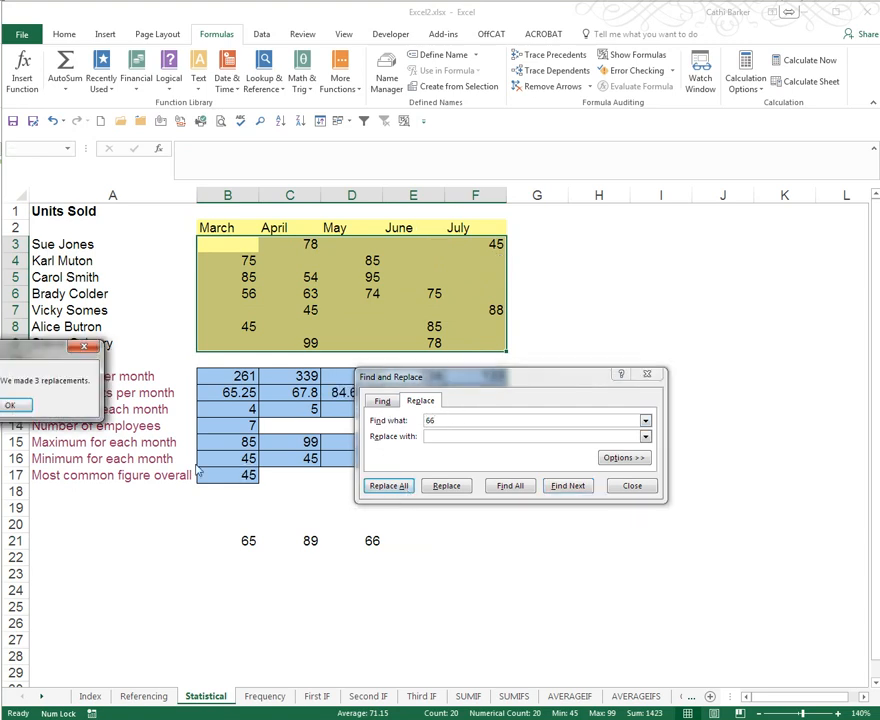
left_click_drag(38, 352, 674, 534)
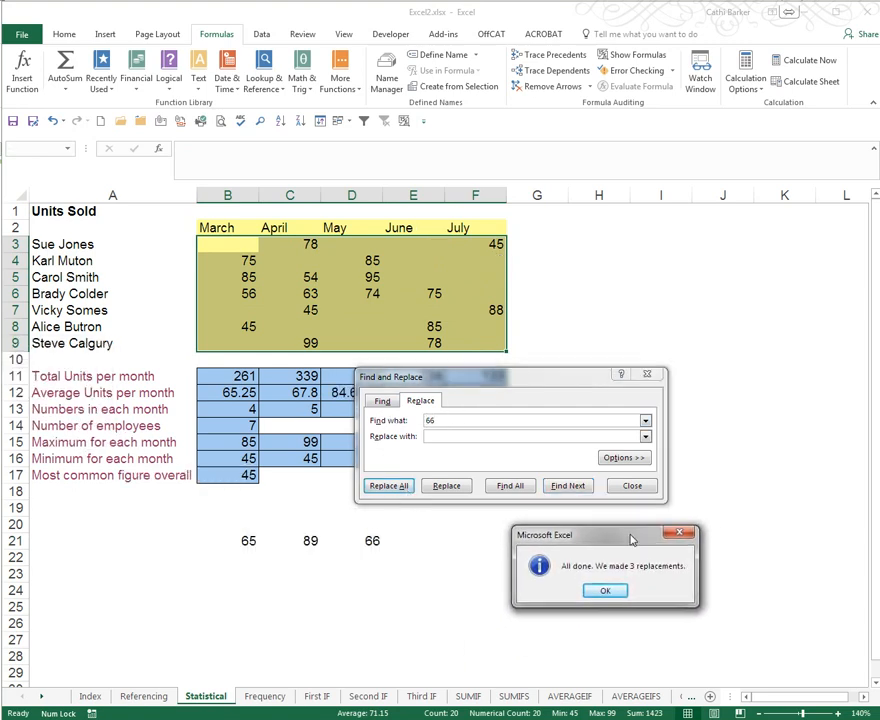
left_click(615, 598)
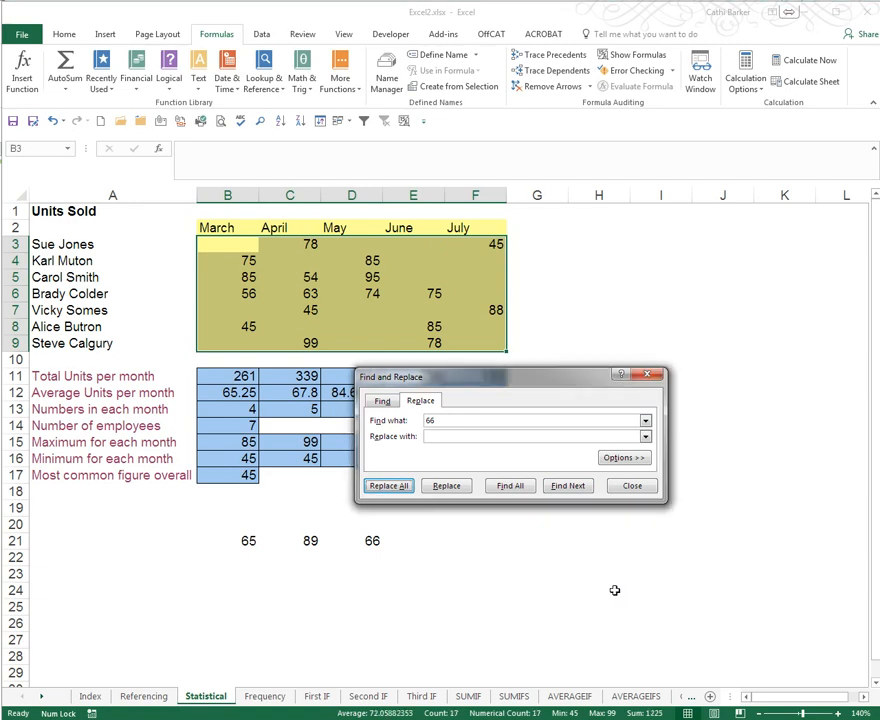
Record the fourth most common figure, 45, in E21 and close Find and Replace
left_click(438, 540)
type("45")
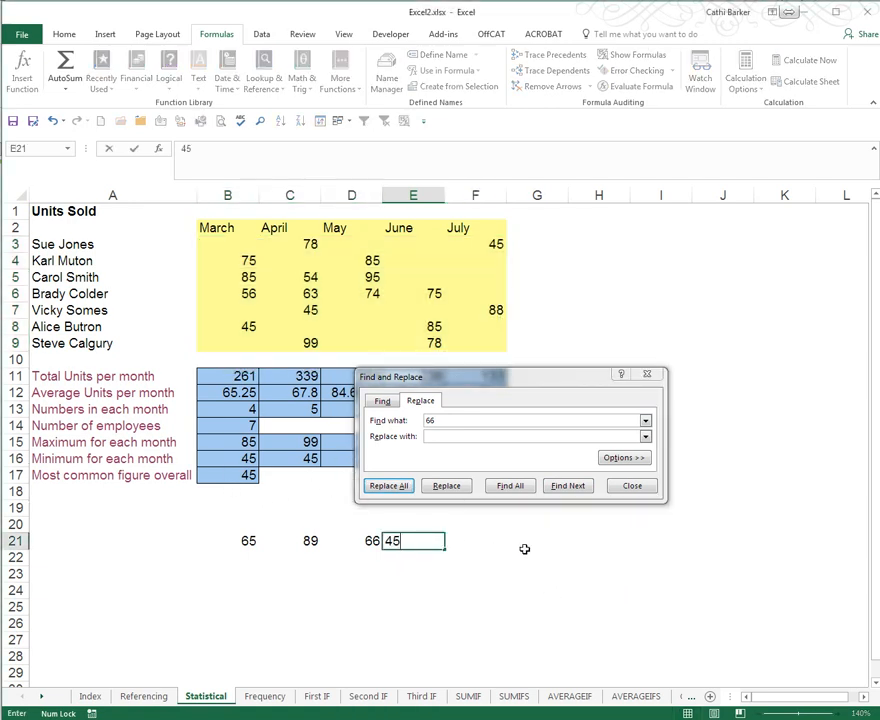
key("ctrl+Return")
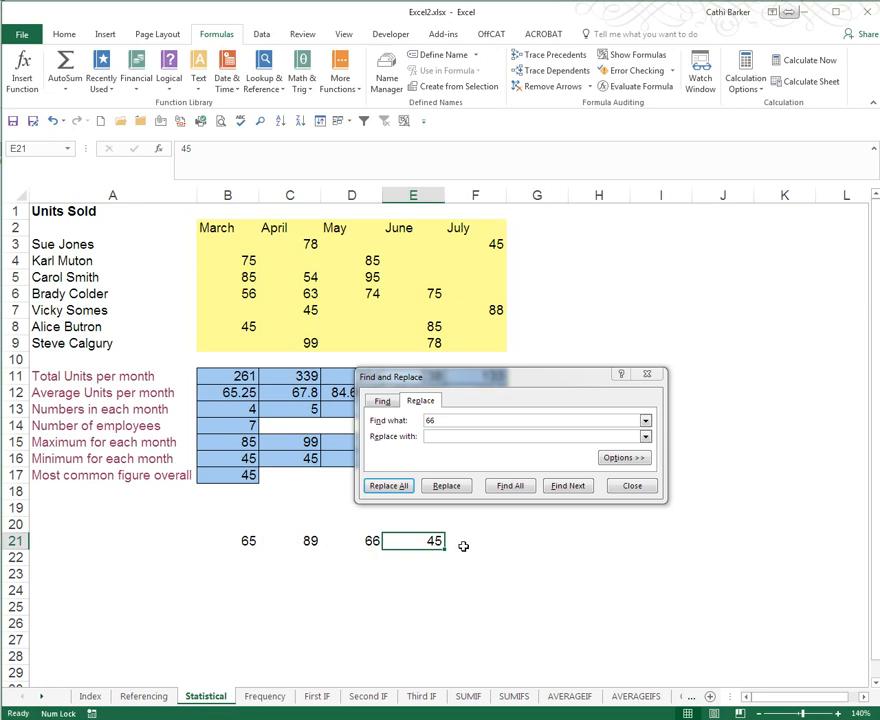
left_click(632, 486)
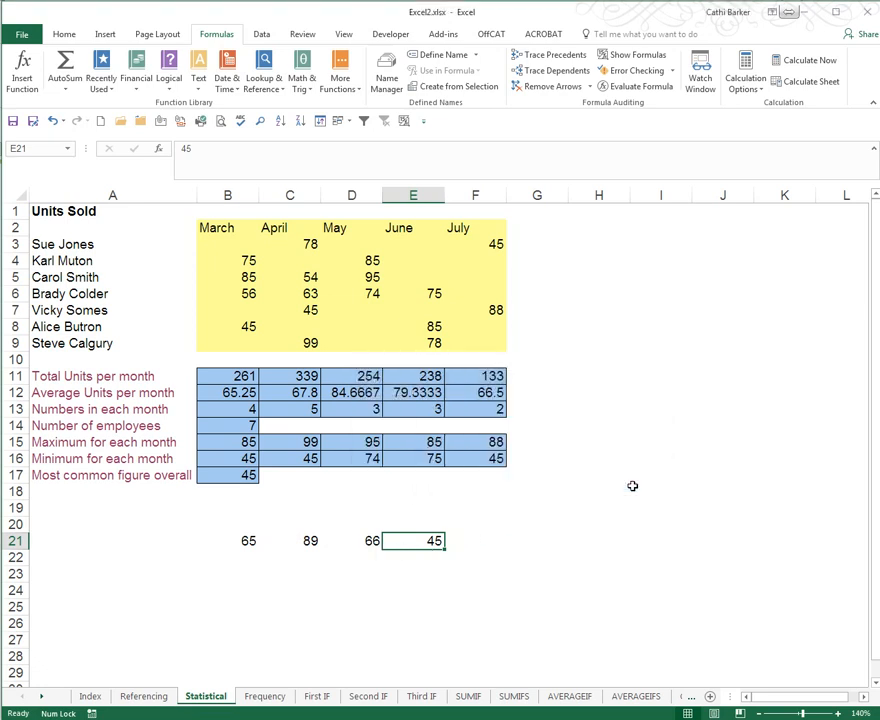
Undo all the entries in row 21 and the replacements of 65, 89 and 66 in the sales figures
left_click(54, 121)
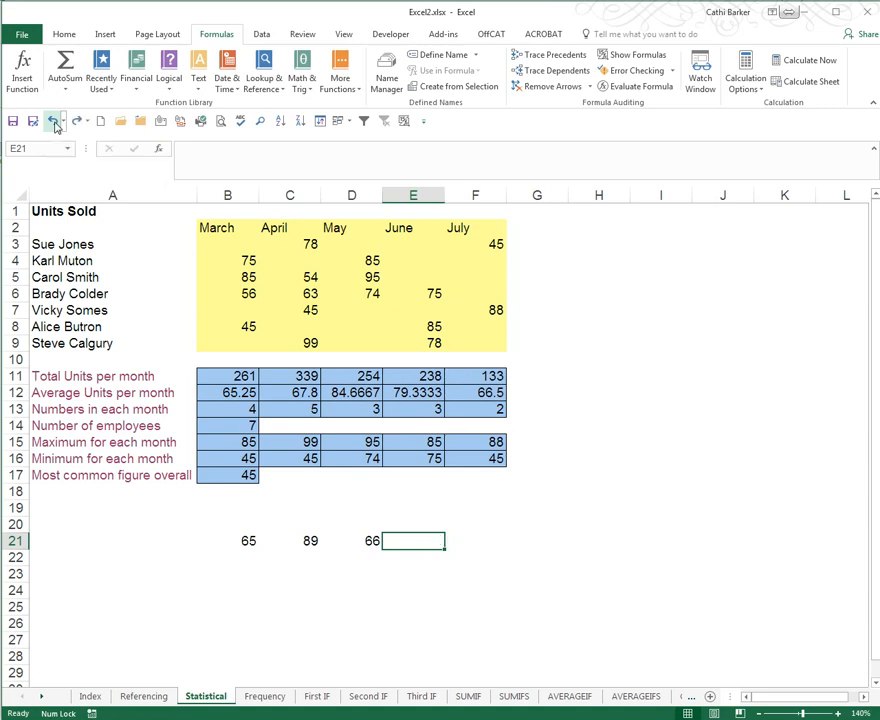
left_click(54, 121)
left_click(54, 121)
left_click(54, 121)
left_click(54, 121)
left_click(54, 121)
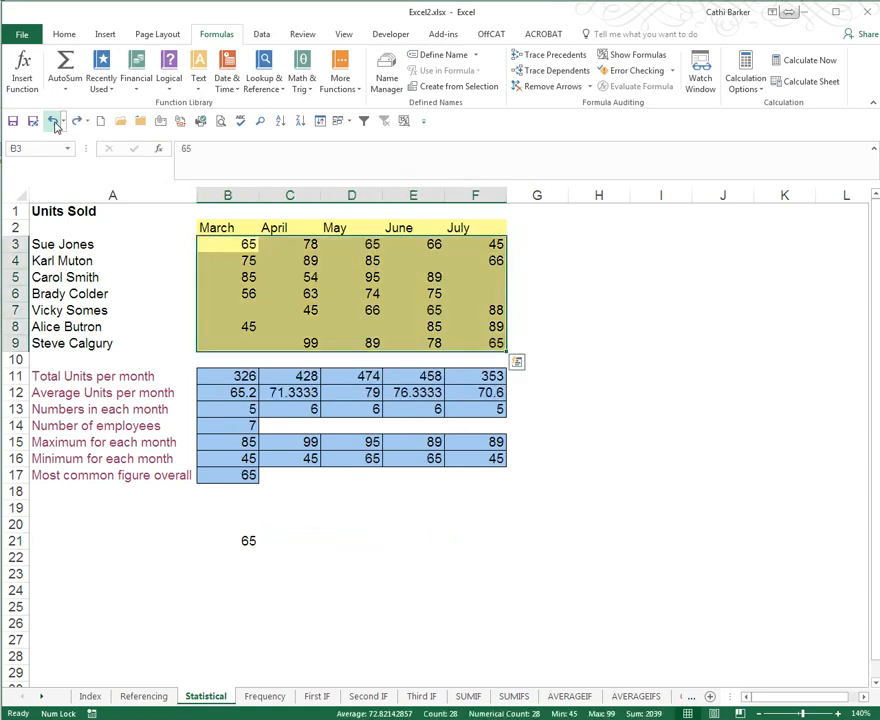
left_click(54, 121)
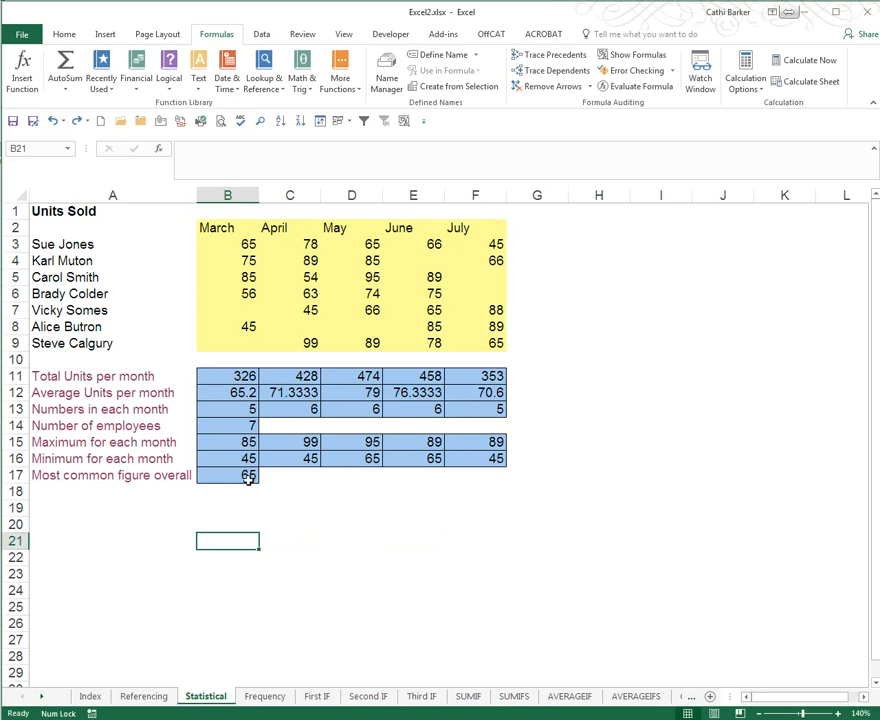